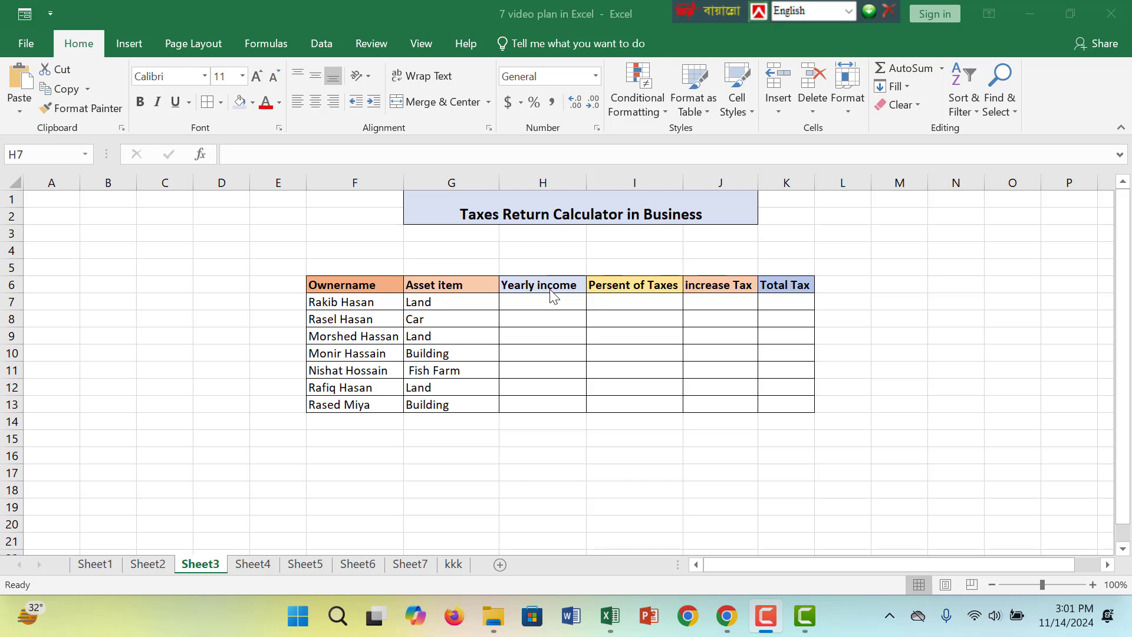
Review the tax table's column headings in row 6, from Ownername through Total Tax
left_click(368, 285)
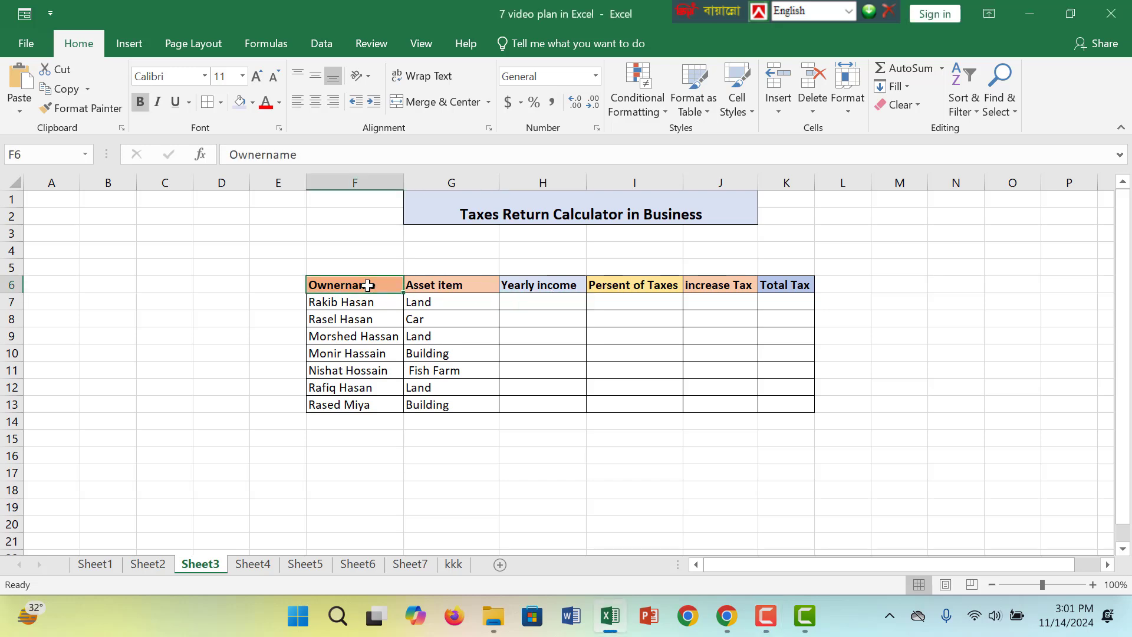
left_click(443, 289)
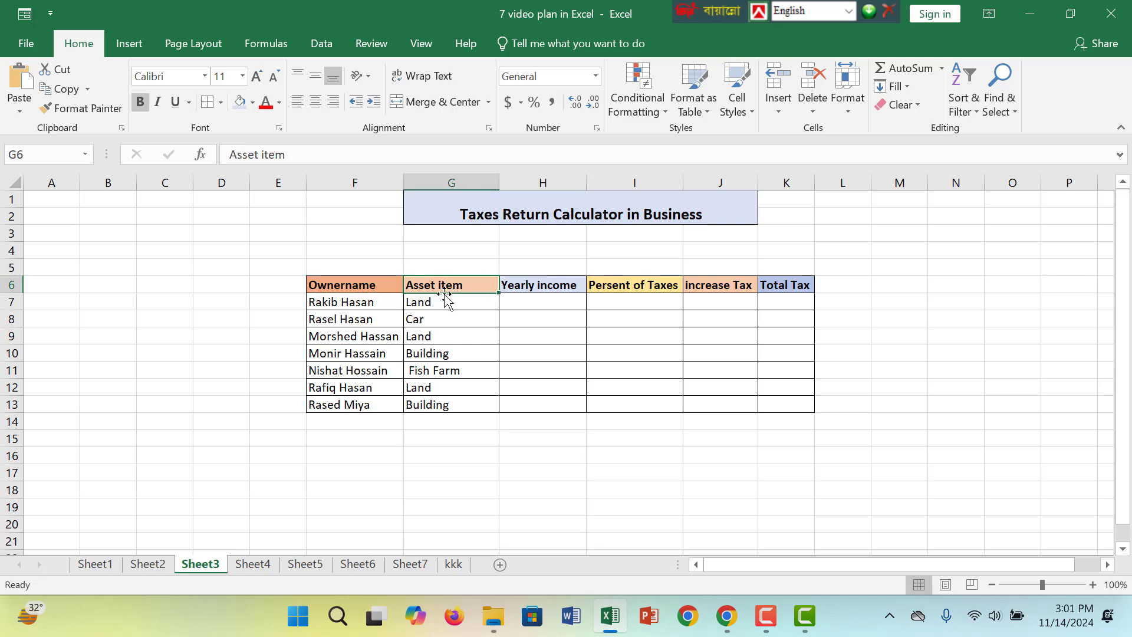
left_click(551, 295)
left_click(578, 284)
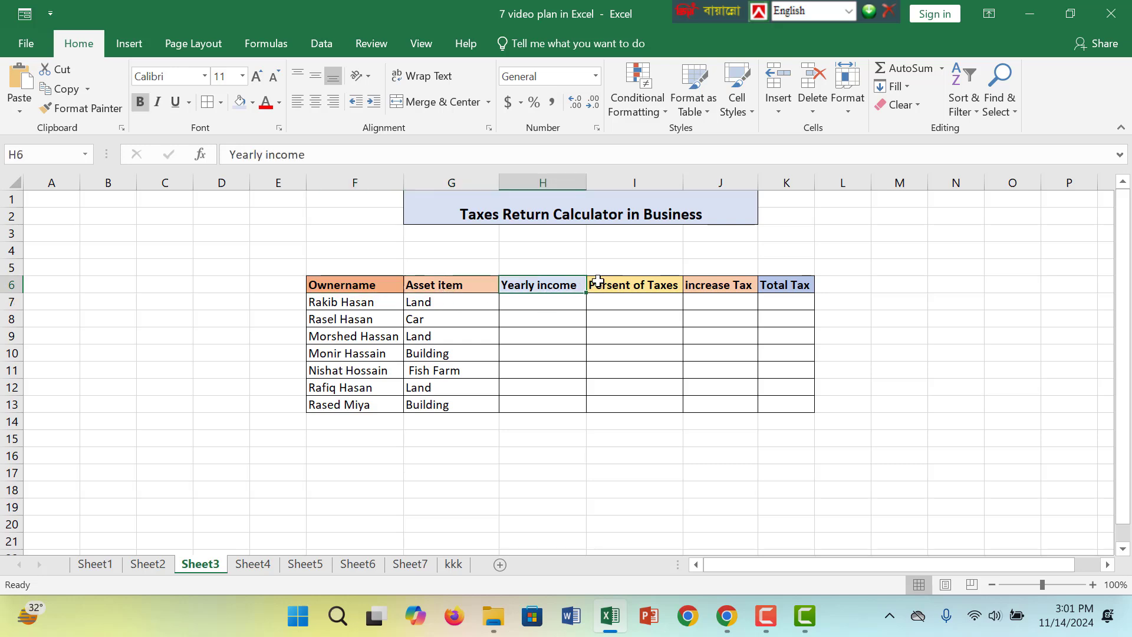
left_click(609, 288)
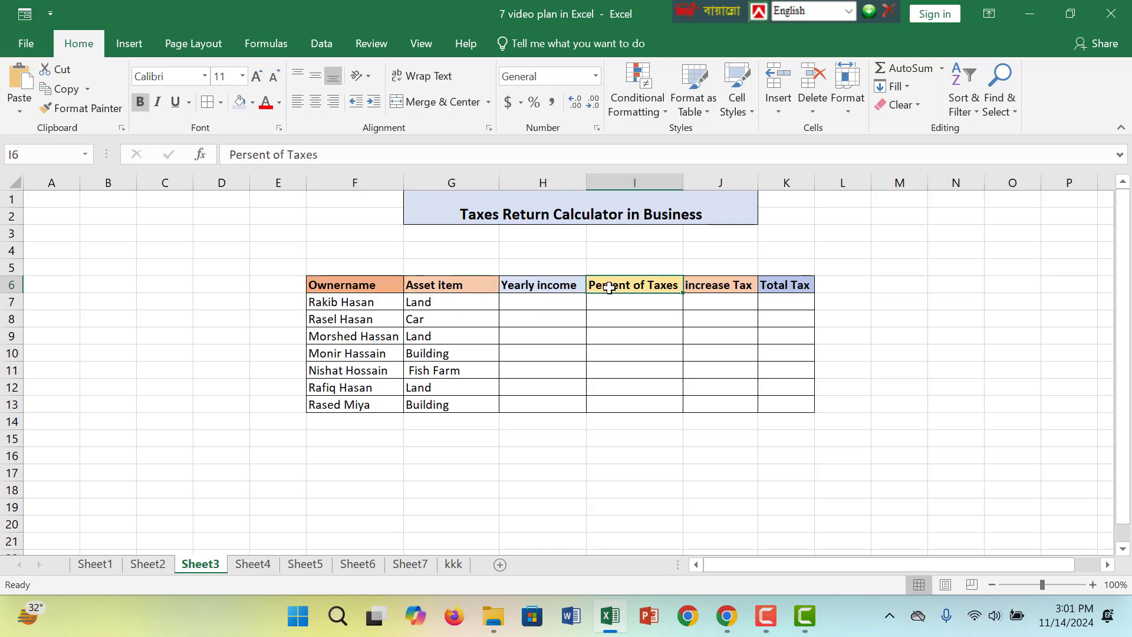
left_click(718, 285)
left_click(779, 285)
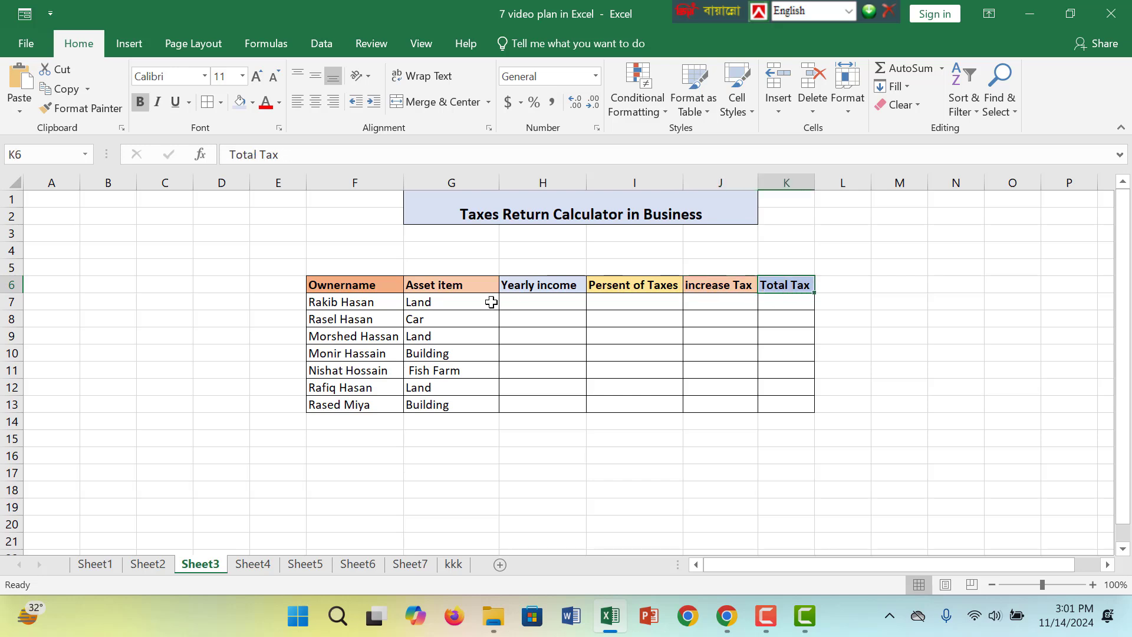
Enter yearly incomes of 250000 in H7 for the first land owner and 100000 in H8 for the car owner
left_click(544, 301)
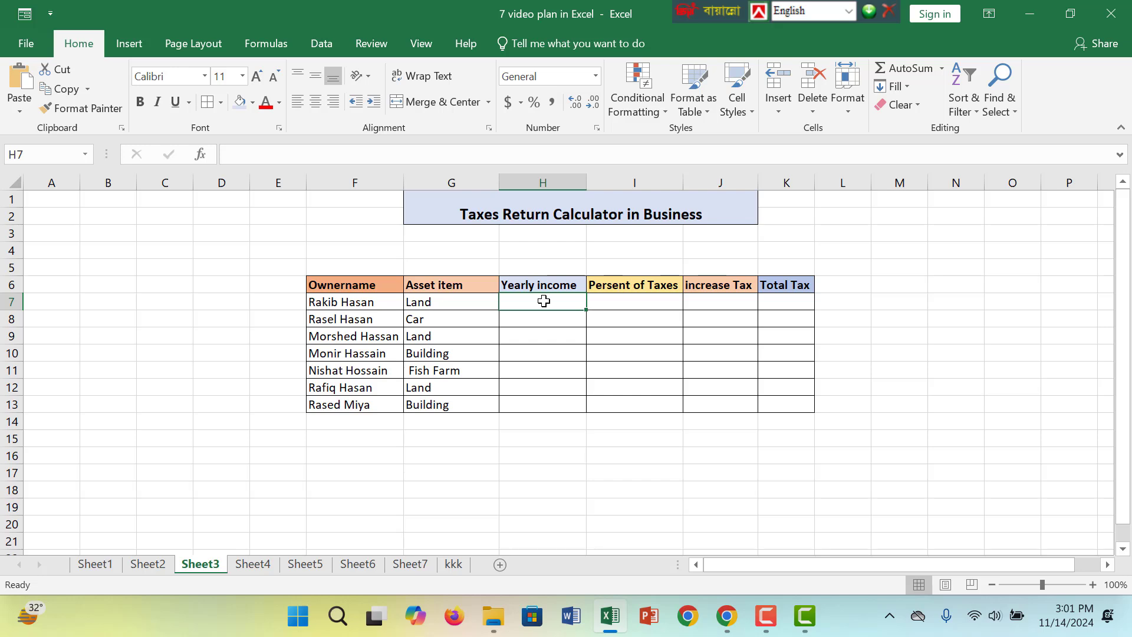
type("25000")
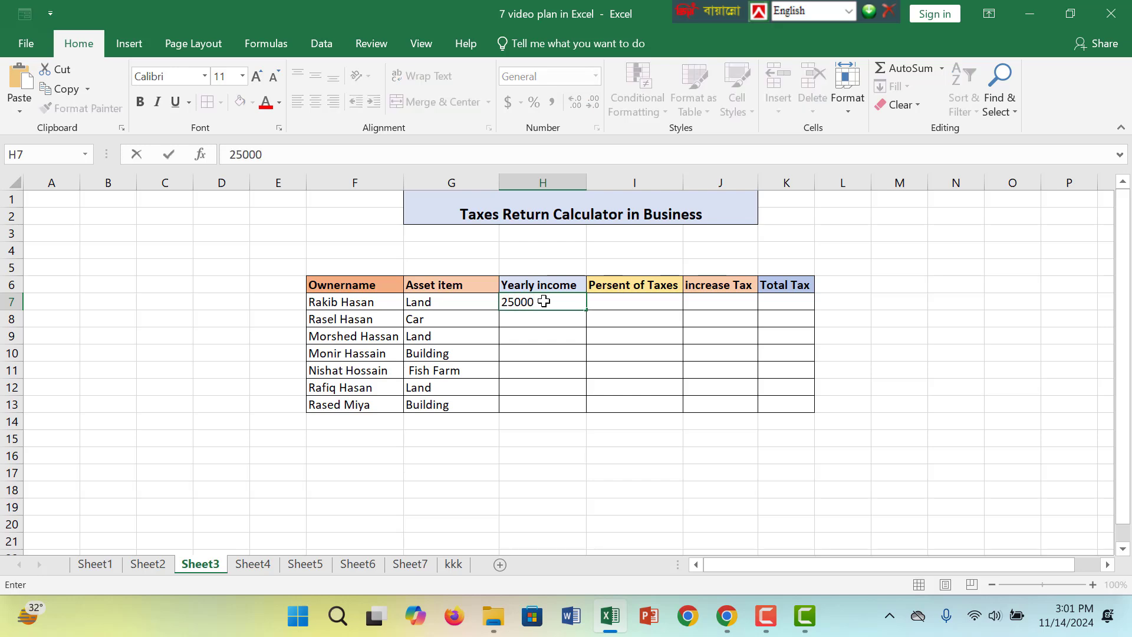
type("0")
left_click(563, 319)
type("1")
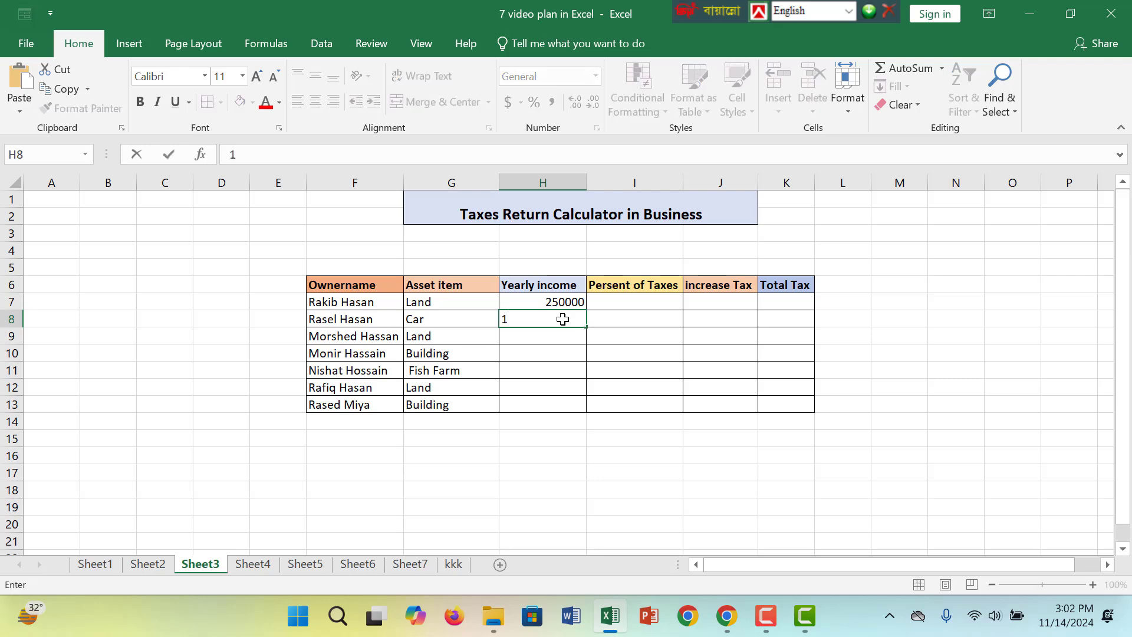
type("00000")
Enter yearly incomes of 250000 in H9 for the land row and 400000 in H10 for the building row
left_click(548, 346)
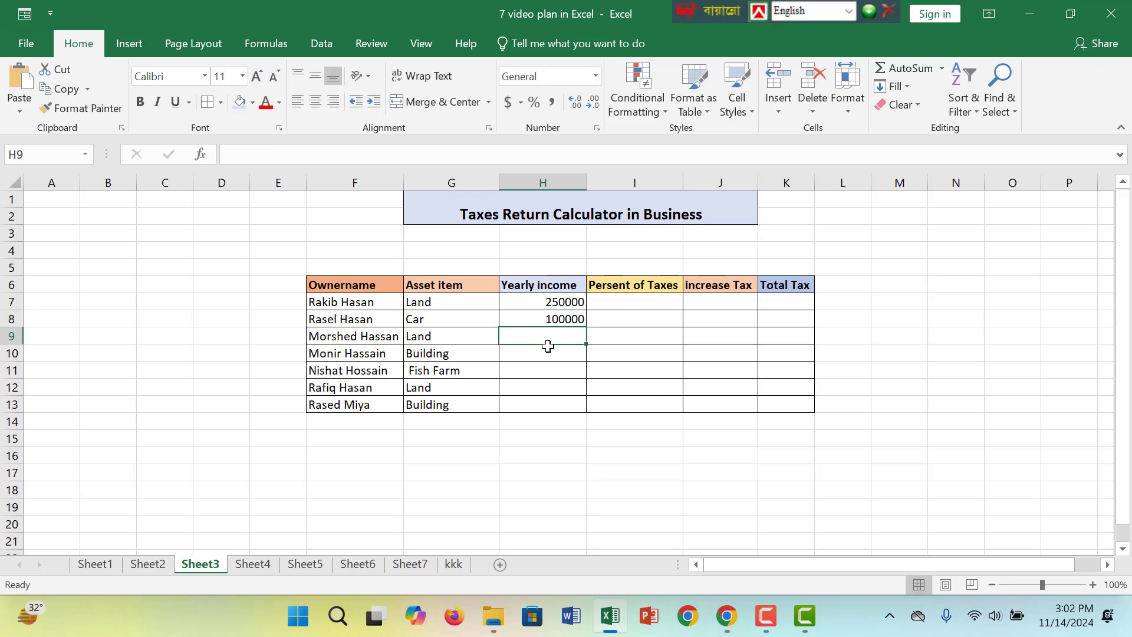
type("25000")
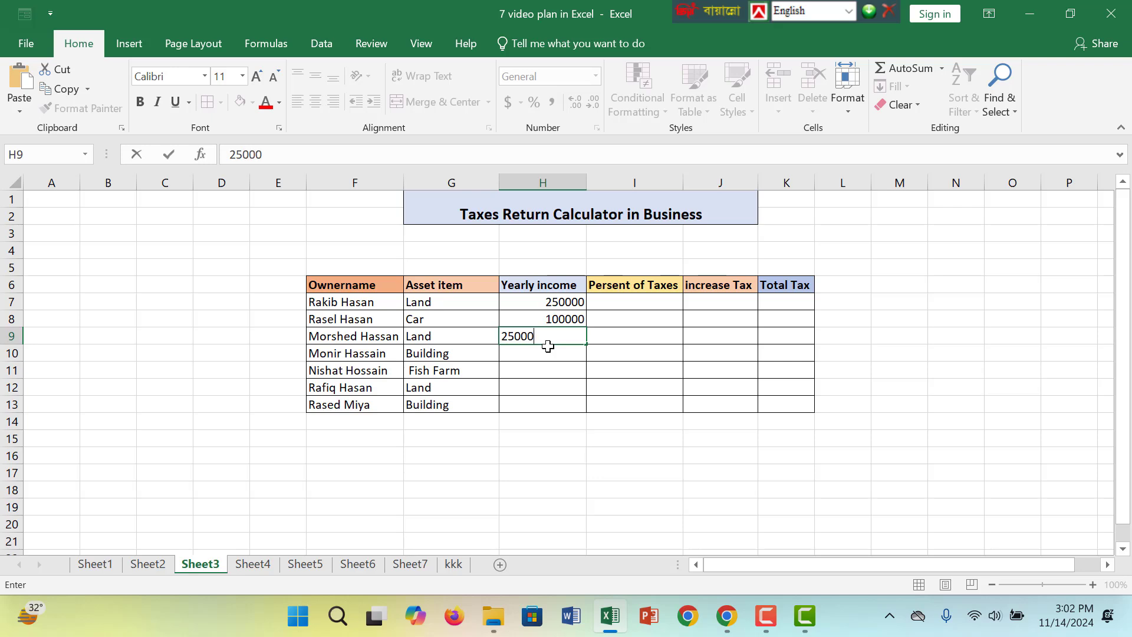
type("0")
left_click(548, 353)
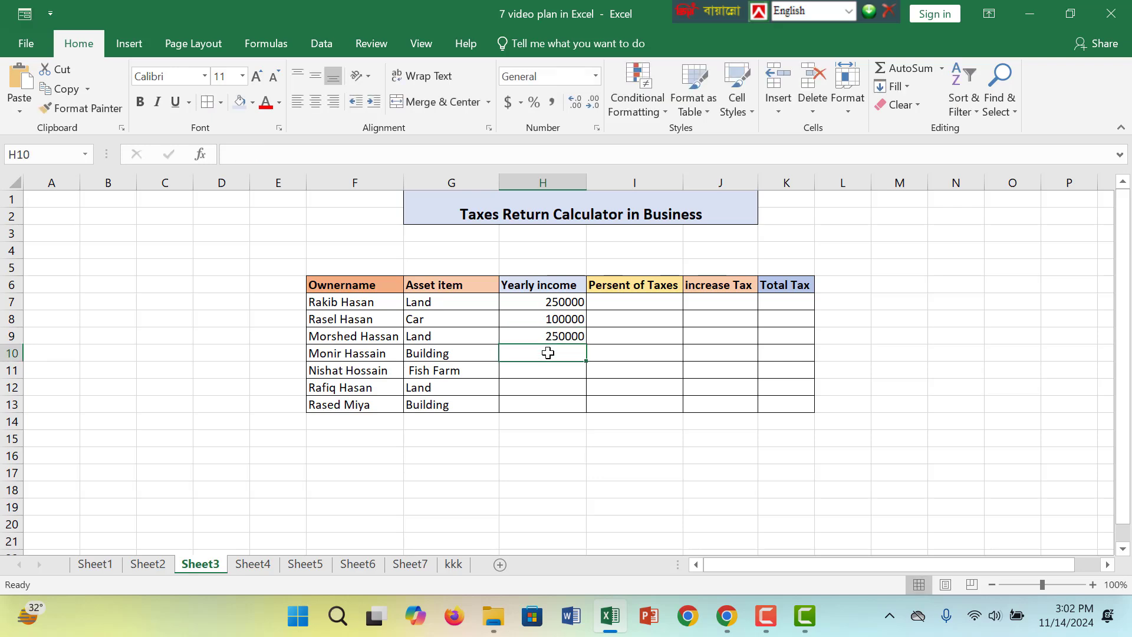
type("4000")
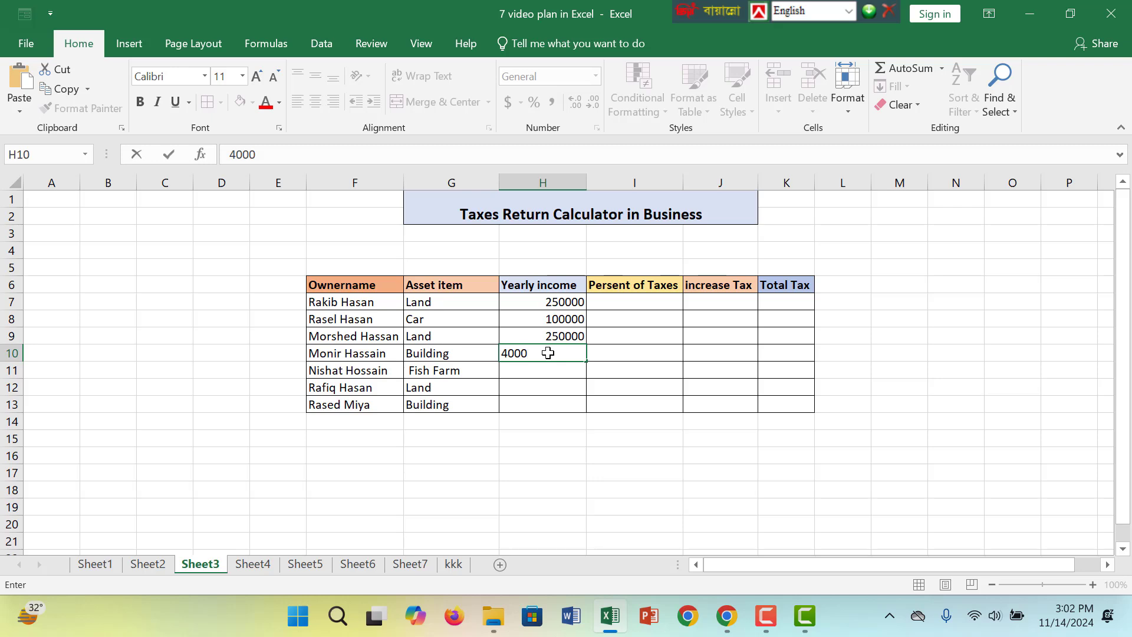
type("00")
Fill the remaining yearly incomes with 120000 in H11, 250000 in H12 and 400000 in H13
left_click(555, 369)
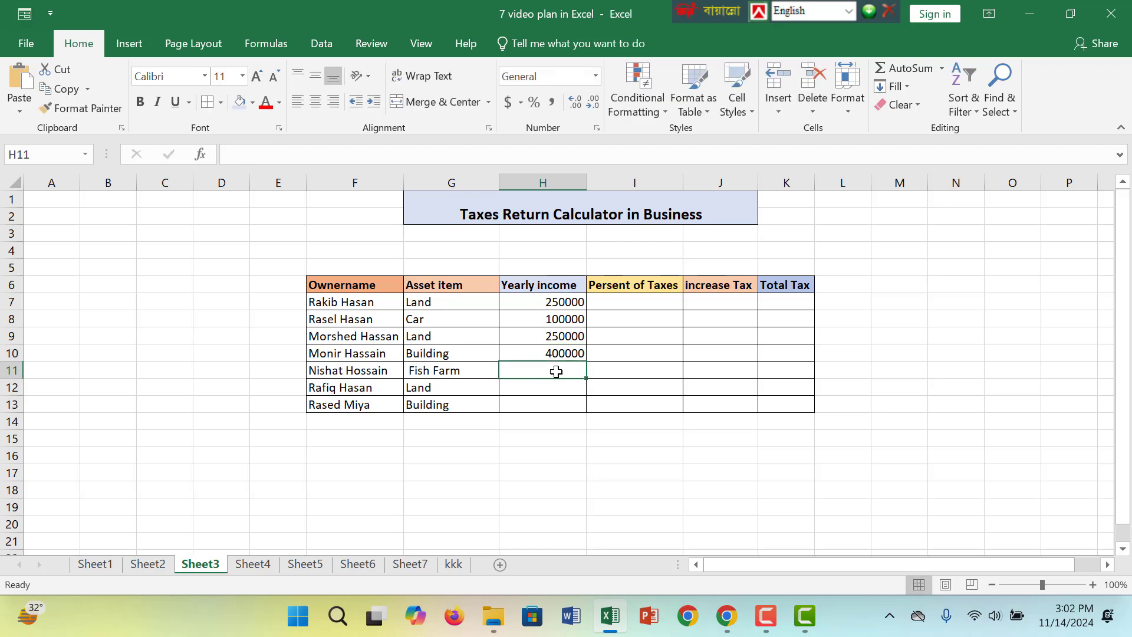
type("12000")
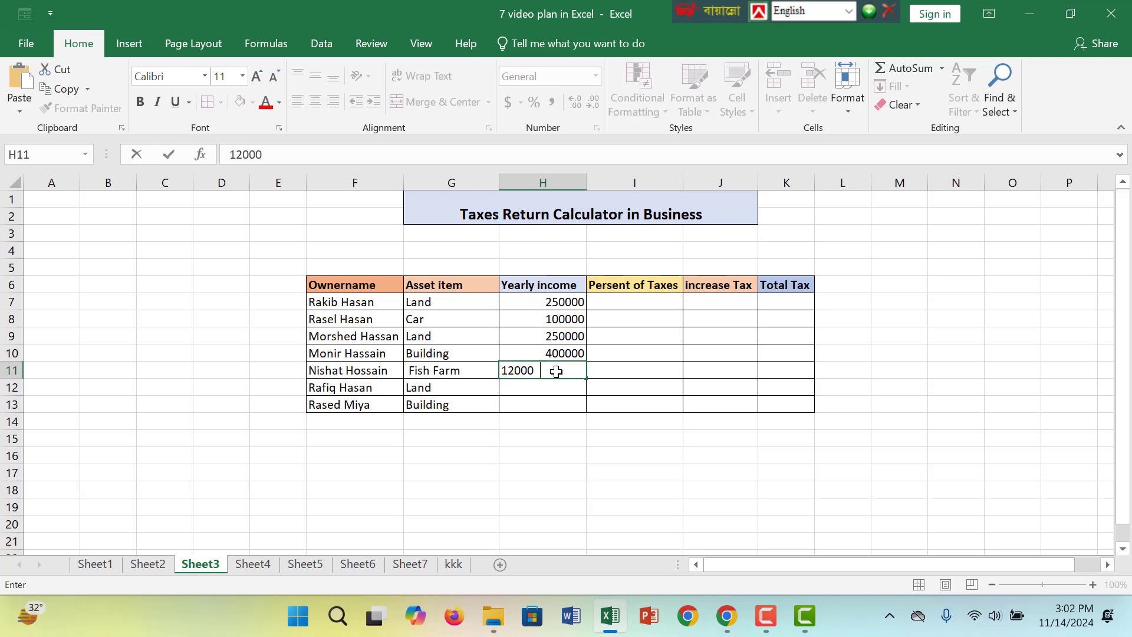
type("0")
left_click(540, 388)
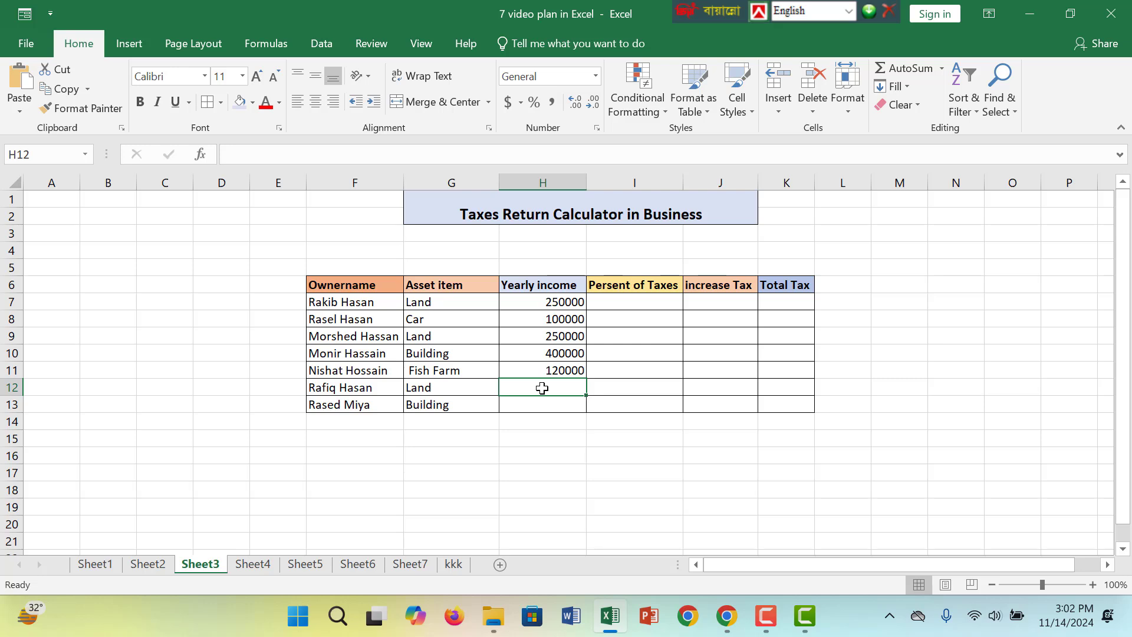
type("250000")
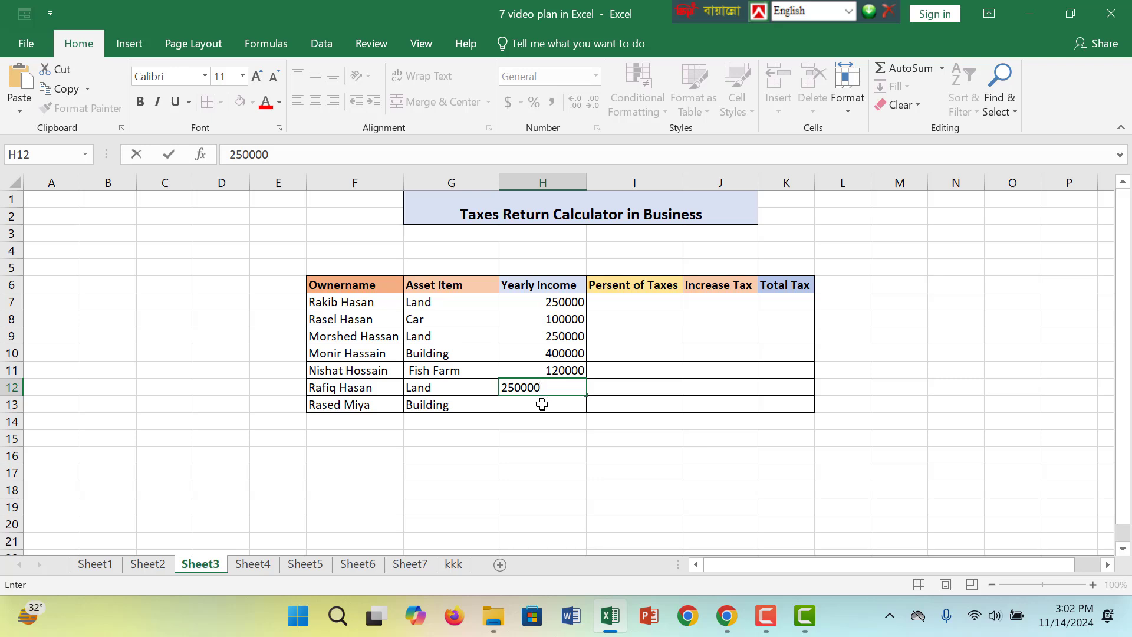
left_click(542, 404)
type("400")
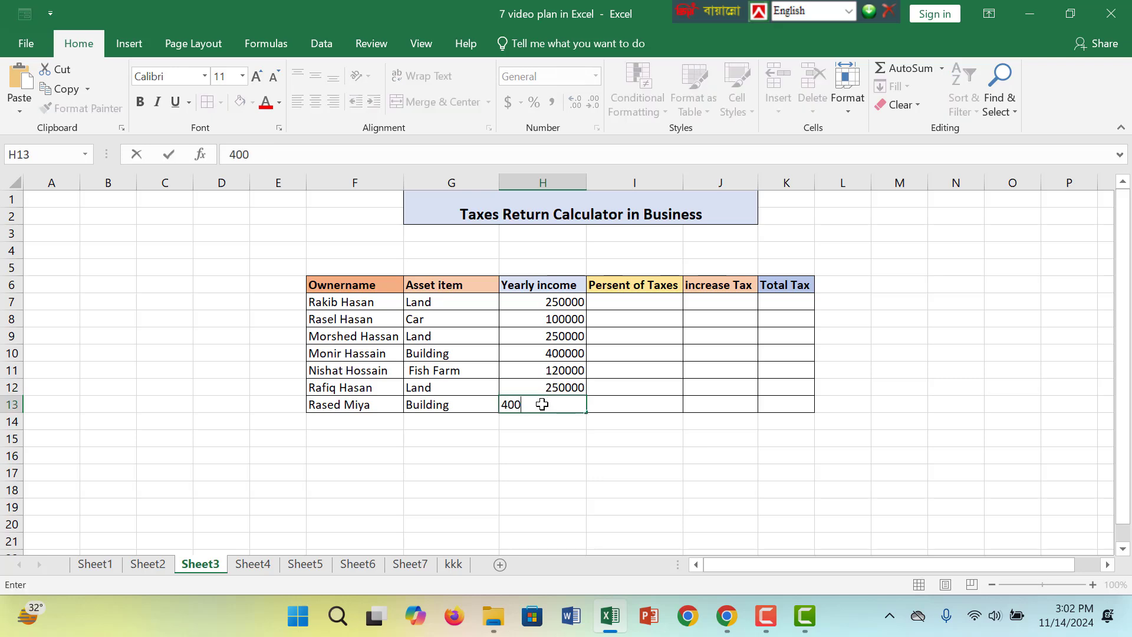
type("000")
Enter tax percentages of 10% in I7 and 6% in I8
left_click(663, 301)
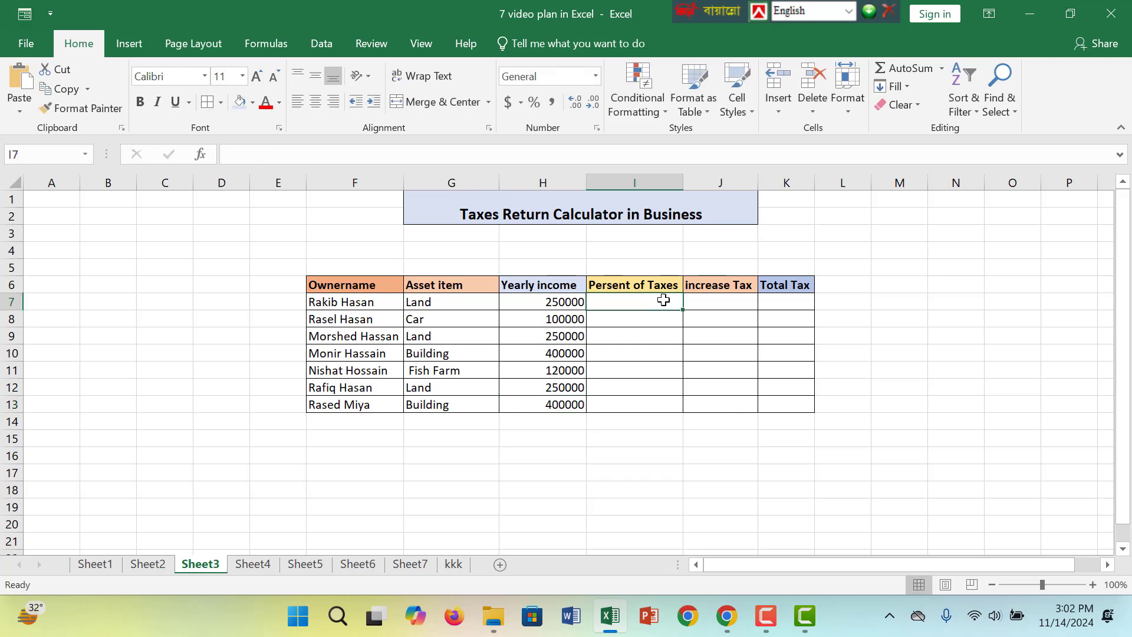
type("10")
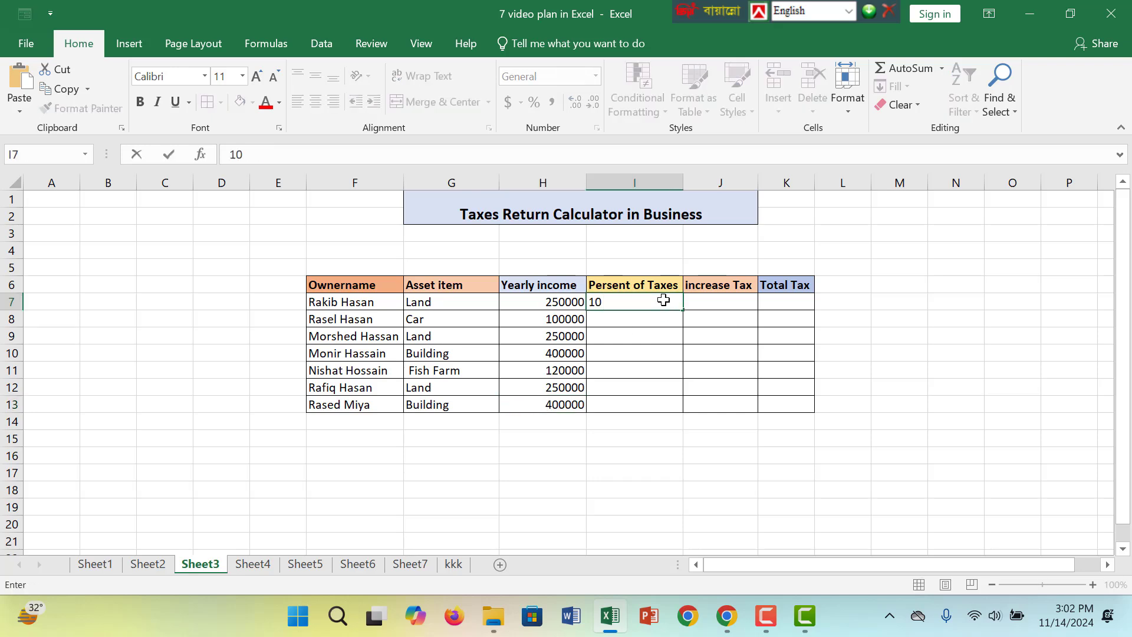
type("%")
left_click(648, 320)
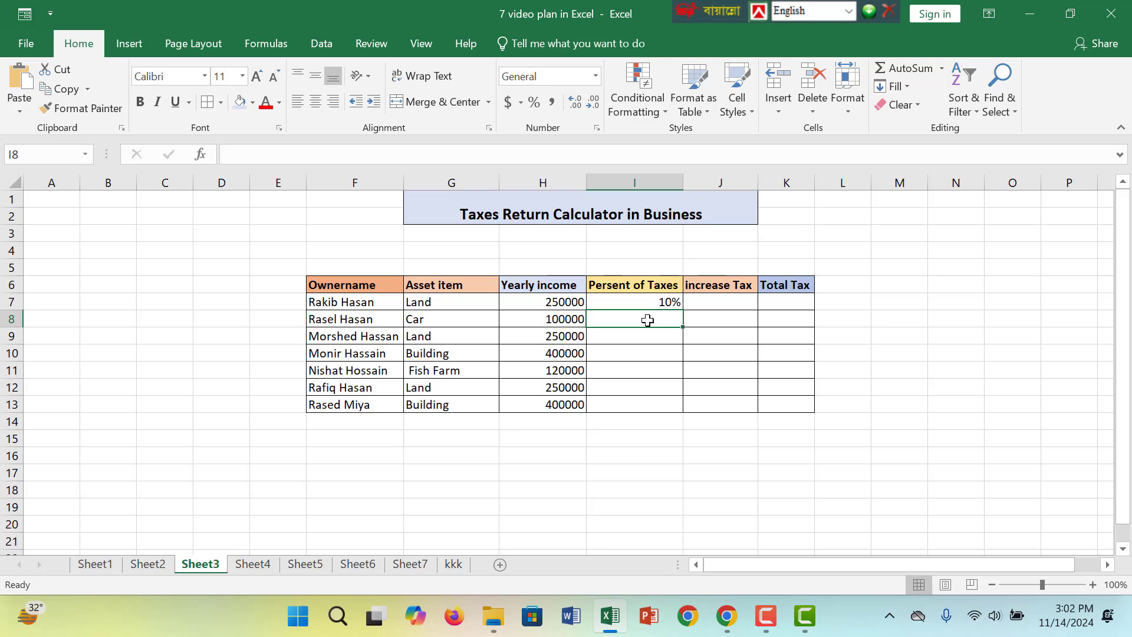
type("6")
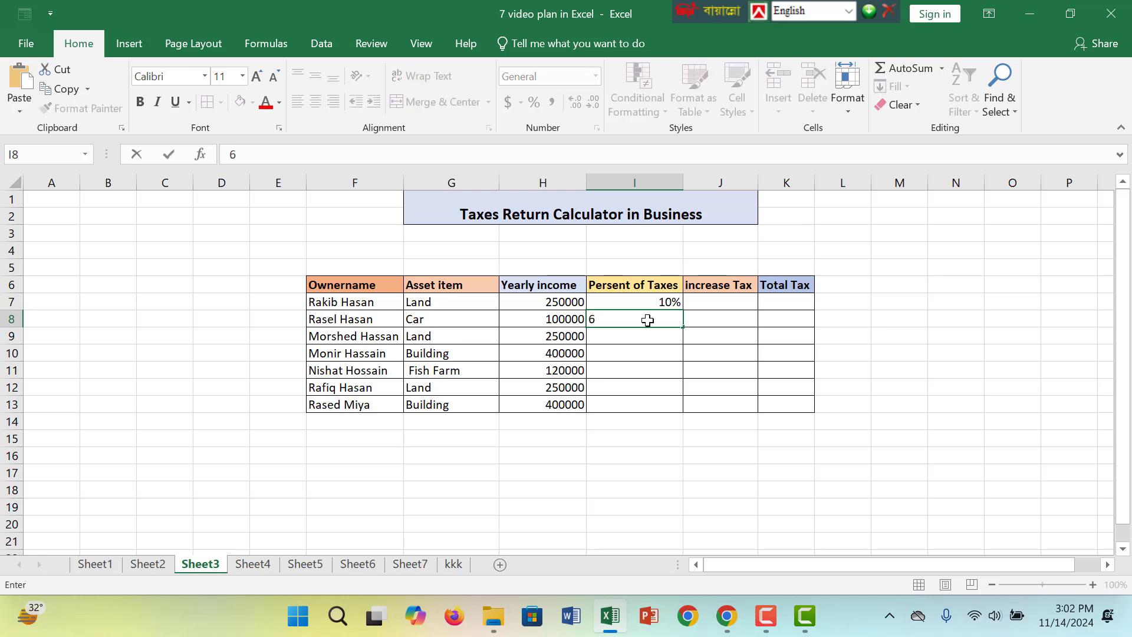
type("%")
Enter tax percentages of 10% in I9 and 15% in I10
left_click(653, 340)
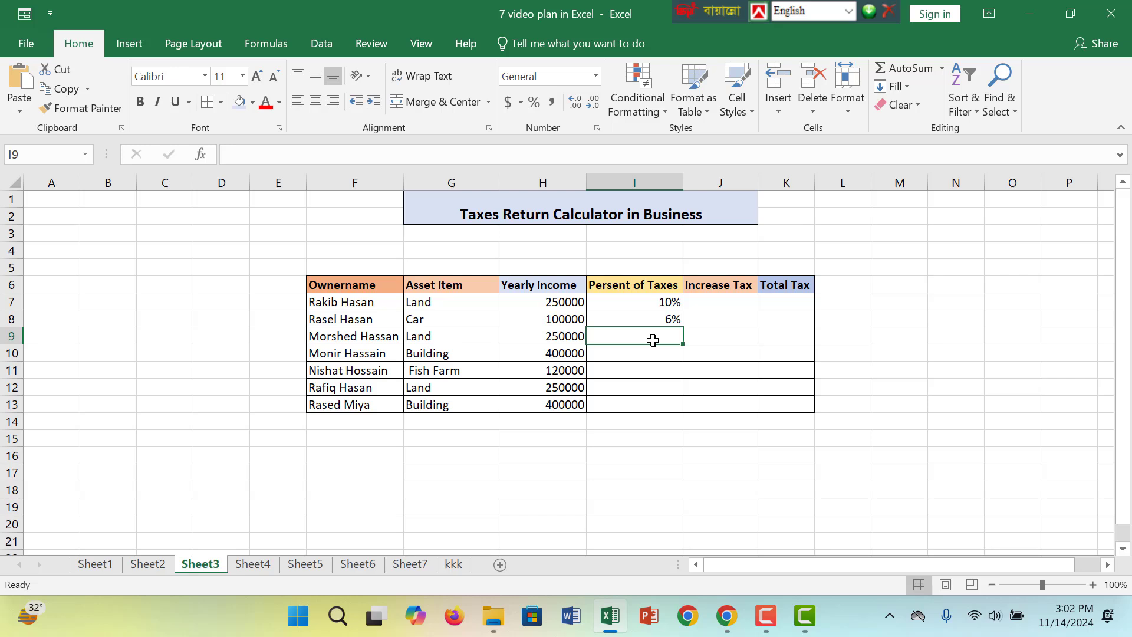
type("10")
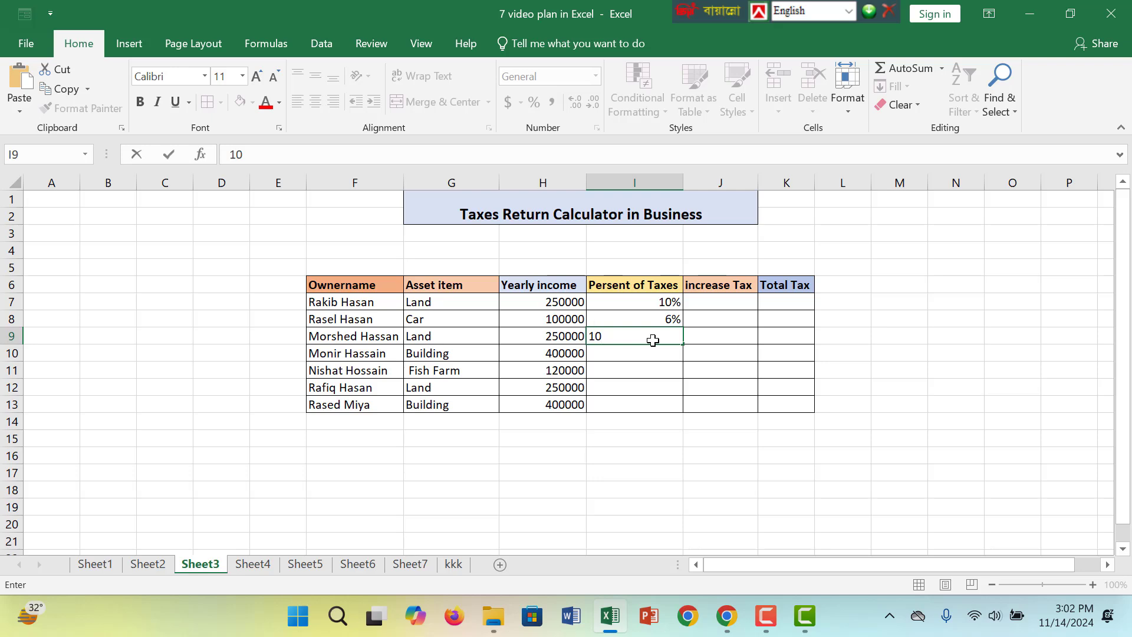
type("%")
left_click(637, 358)
type("15")
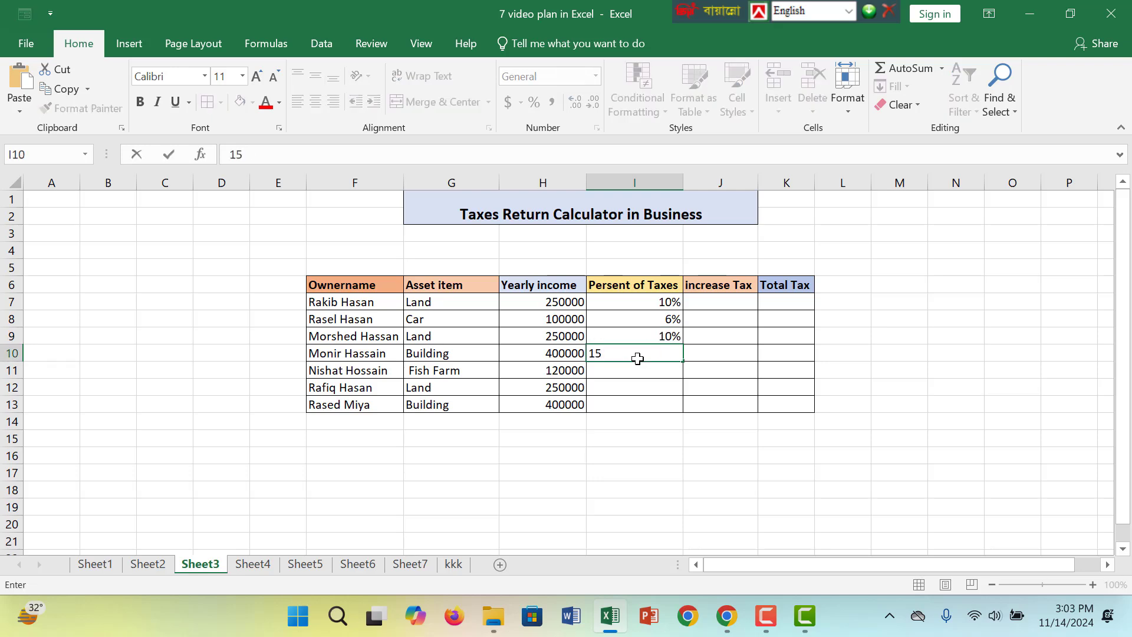
type("%")
Complete the tax percentage column with 5% in I11, 10% in I12 and 15% in I13
left_click(659, 370)
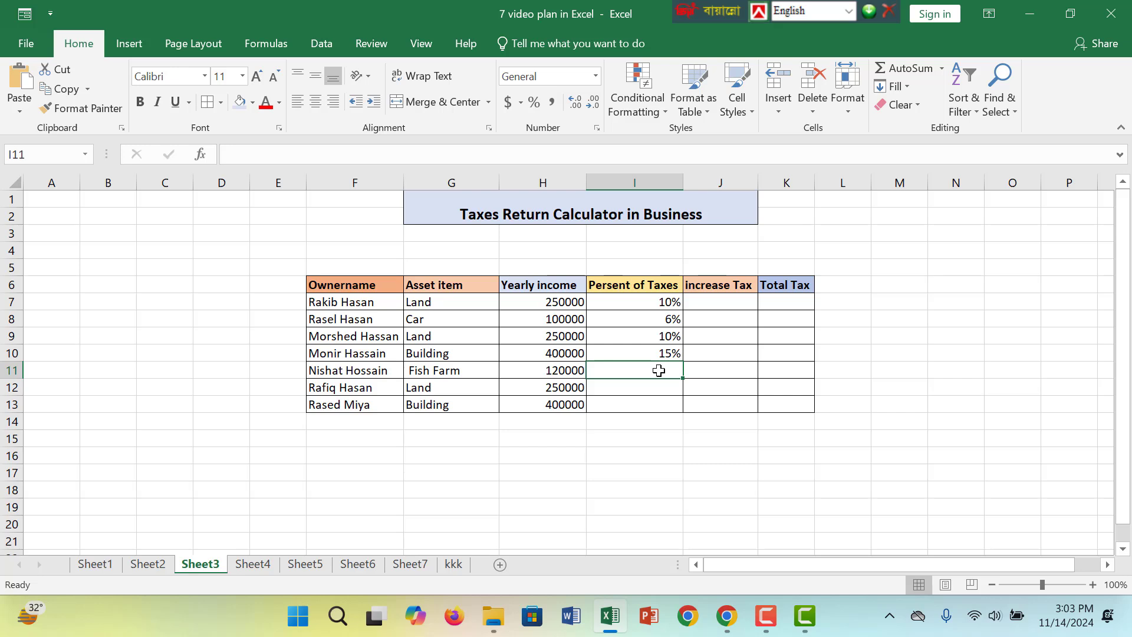
type("5")
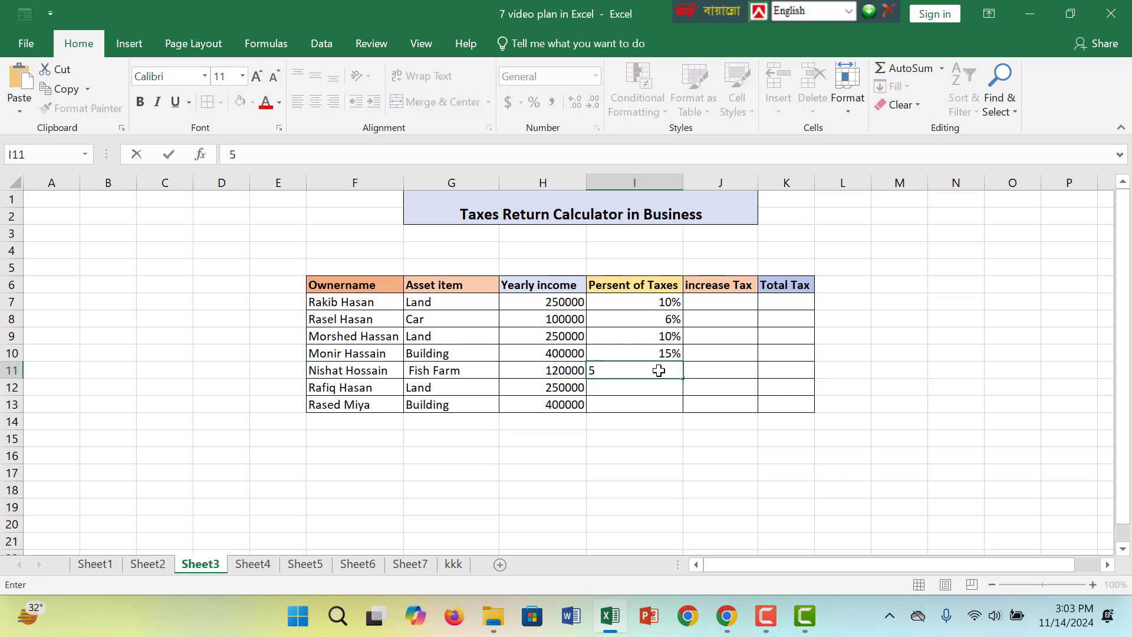
type("%")
key("Return")
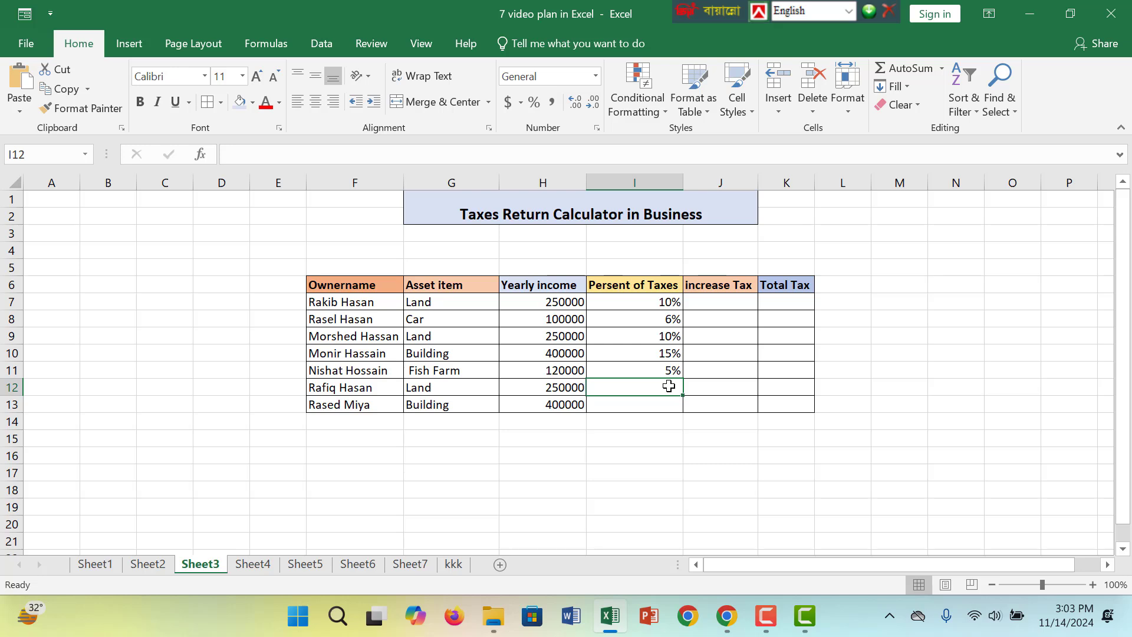
type("10")
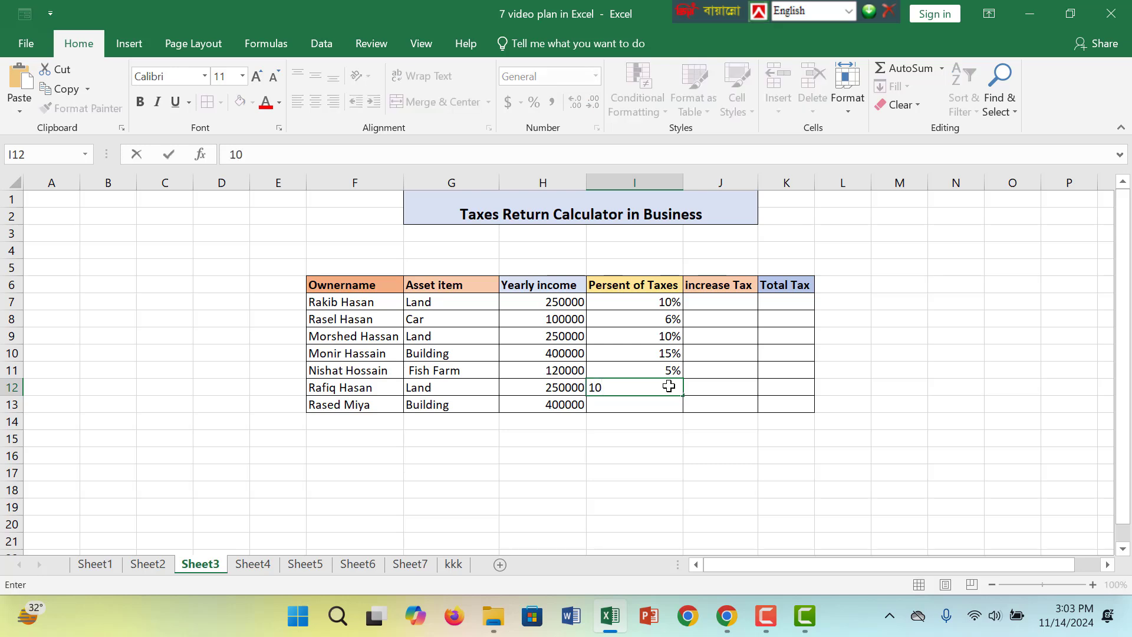
type("%")
key("Return")
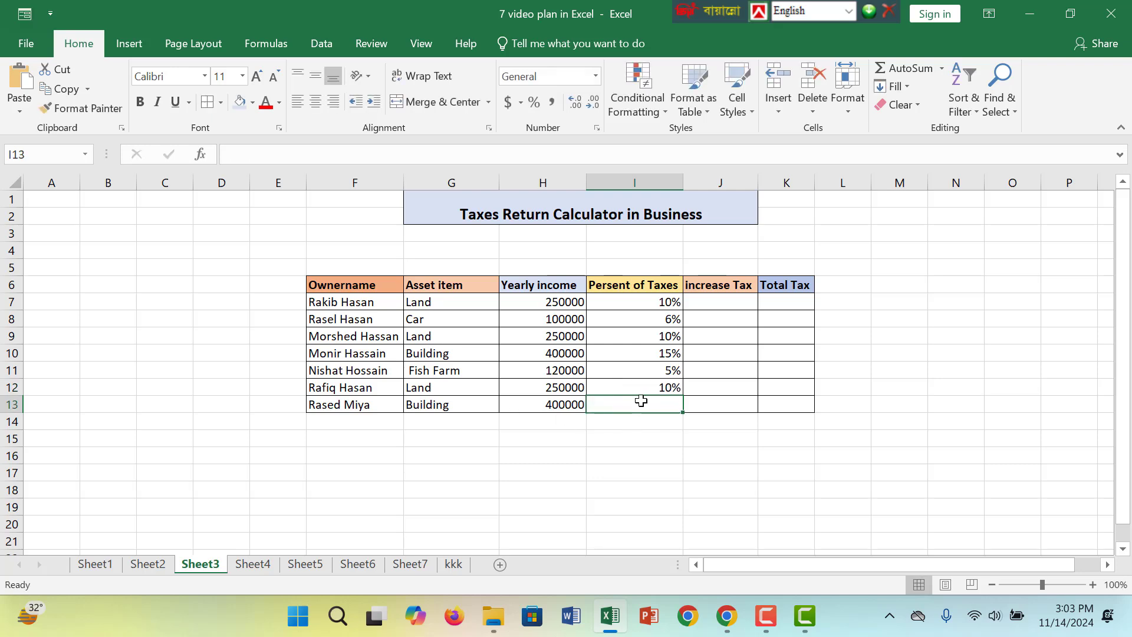
type("5")
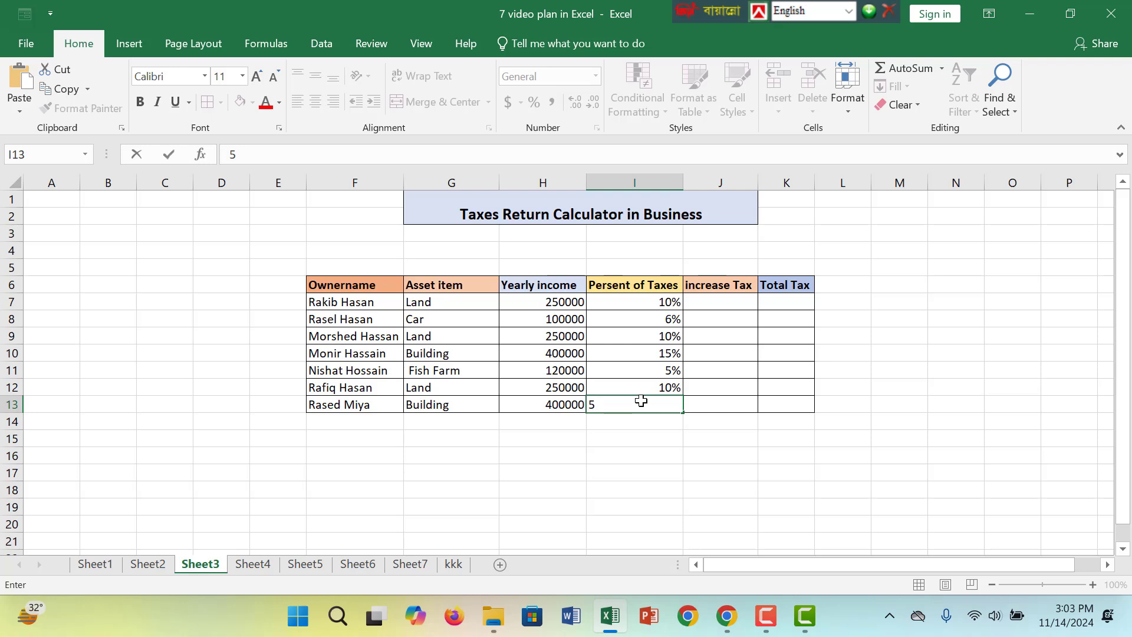
key("BackSpace")
type("15%")
Enter increase tax rates of 2% in J7, 2% in J8 and 5% in J9
left_click(697, 304)
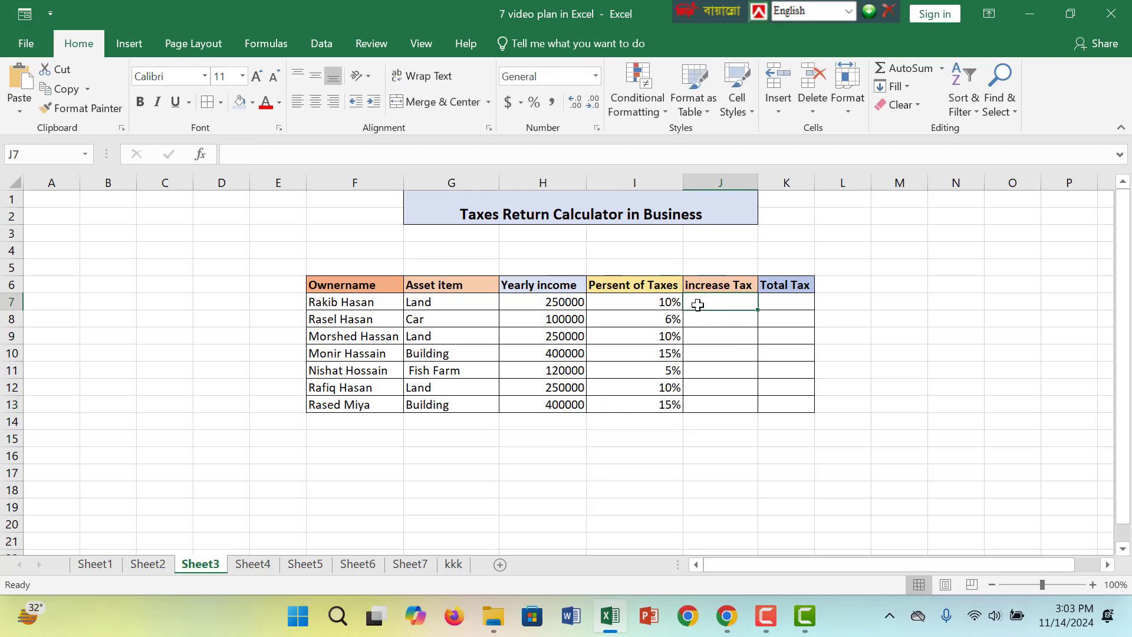
type("2")
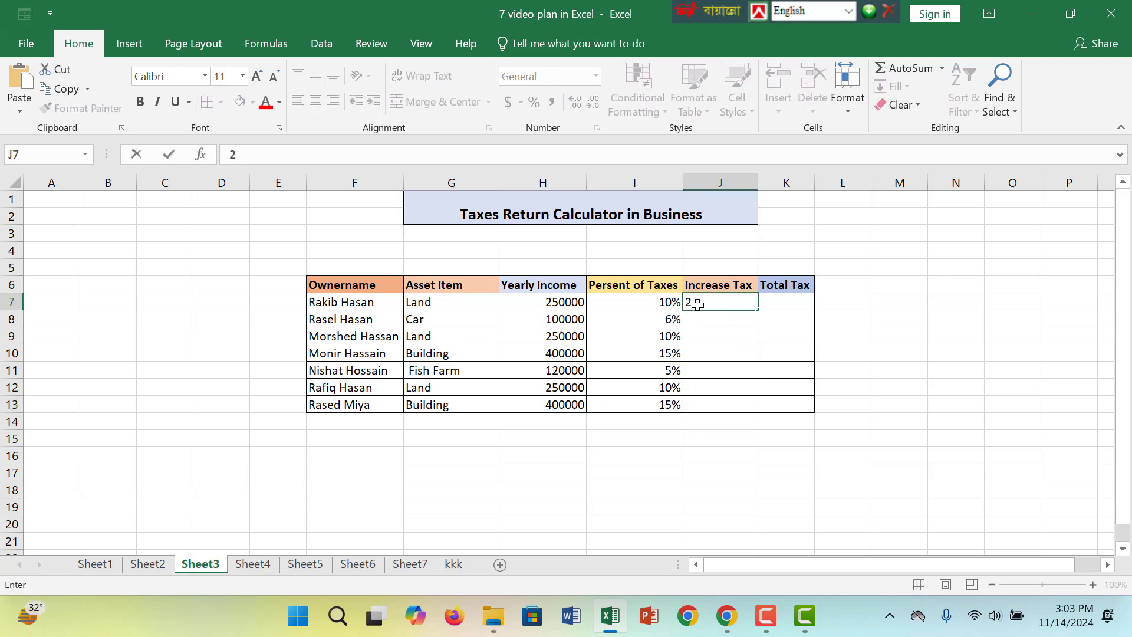
type("%")
left_click(718, 323)
type("2%")
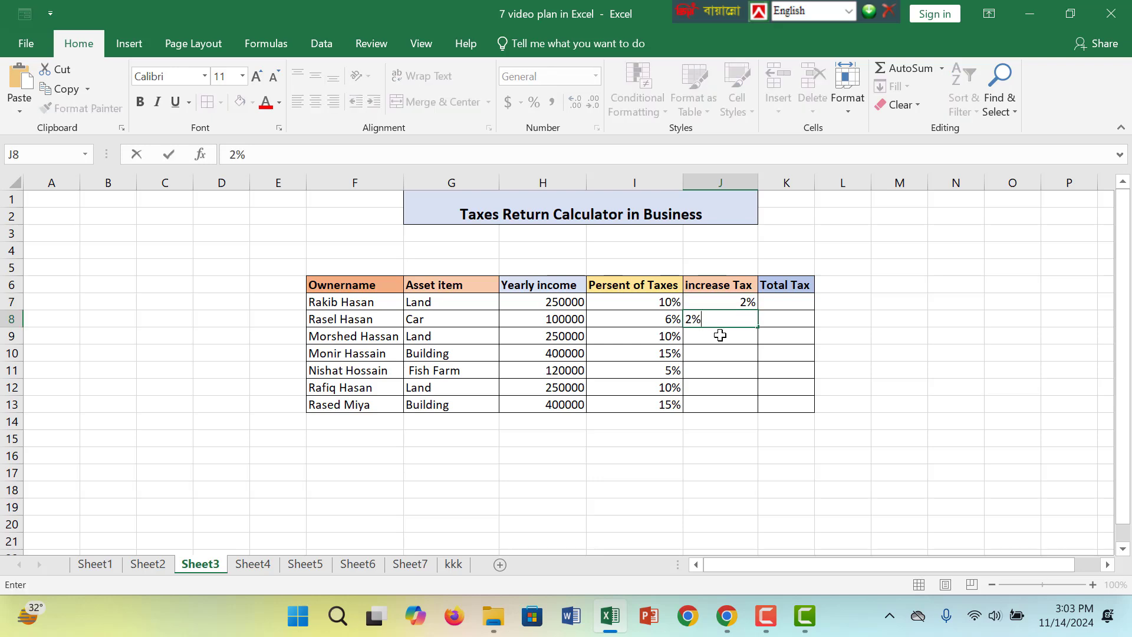
left_click(719, 335)
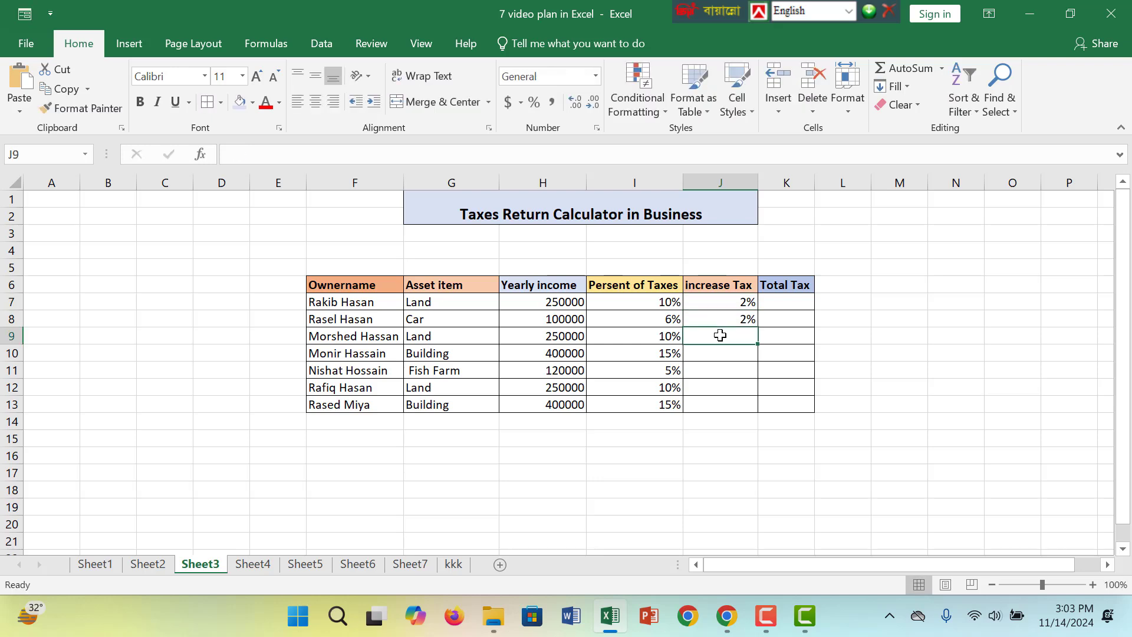
type("5%")
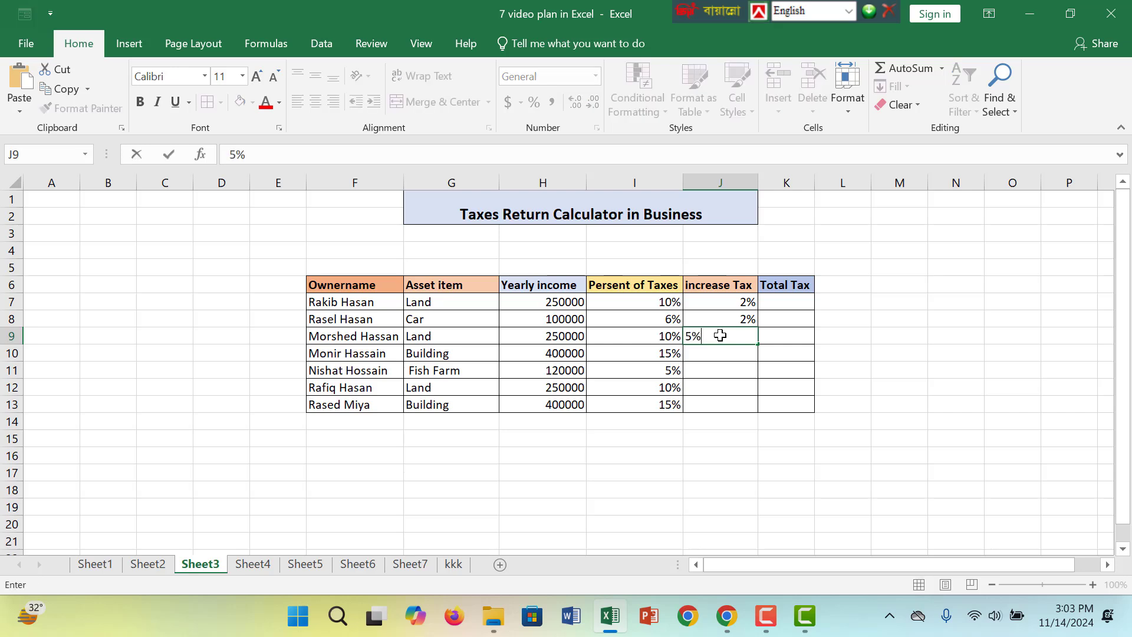
left_click(729, 352)
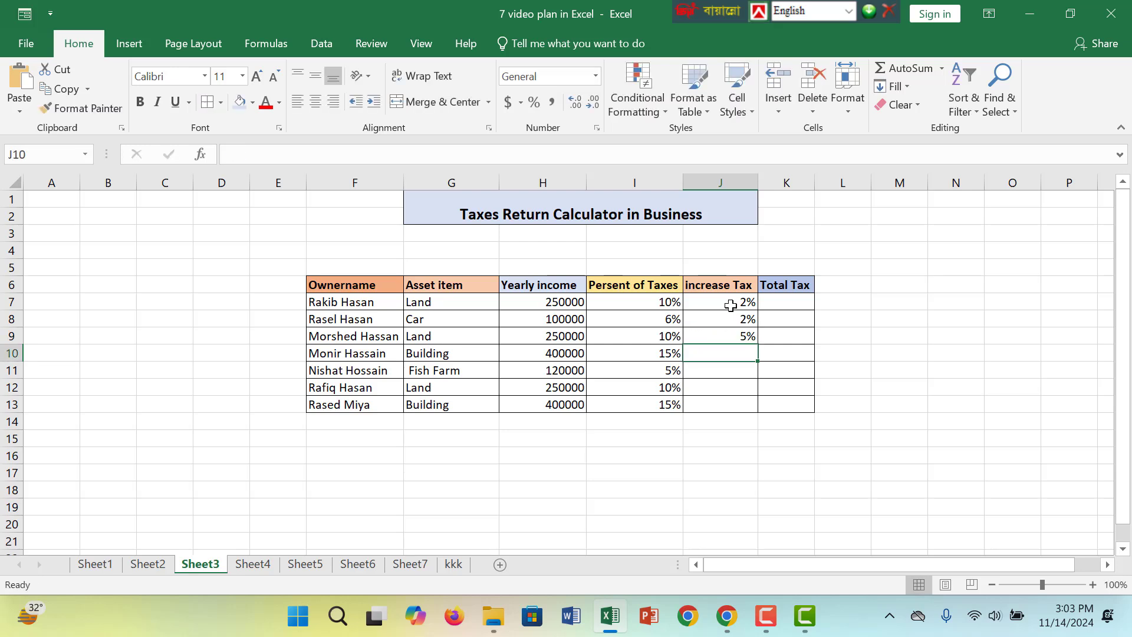
Copy the increase tax rates from J7:J9 into J11:J13
left_click_drag(720, 302, 724, 334)
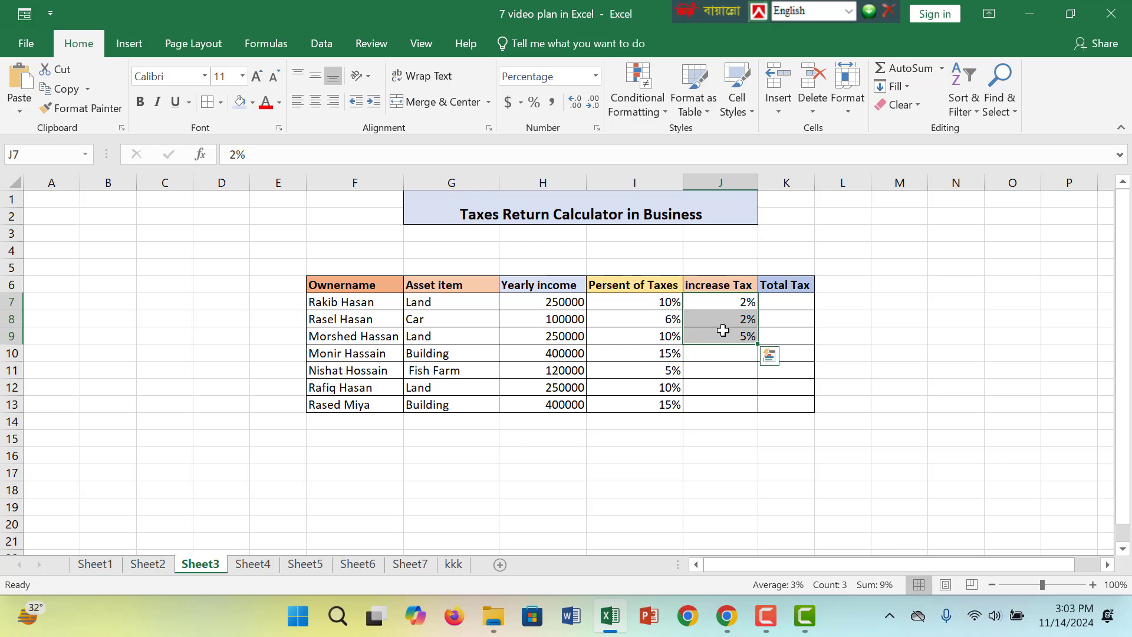
key("ctrl+c")
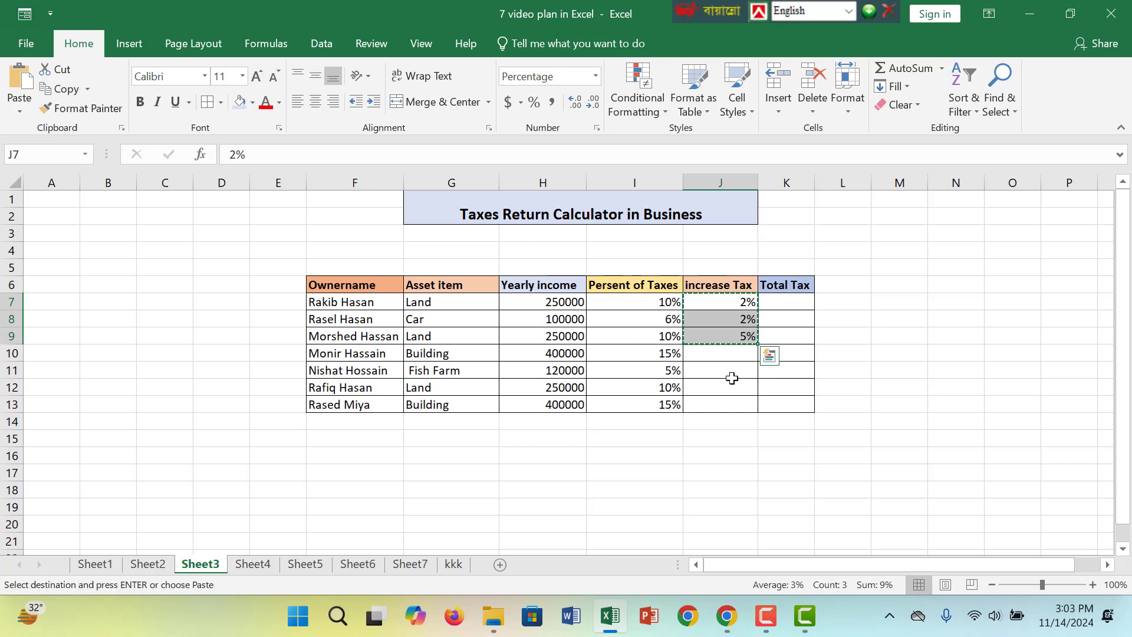
left_click(728, 375)
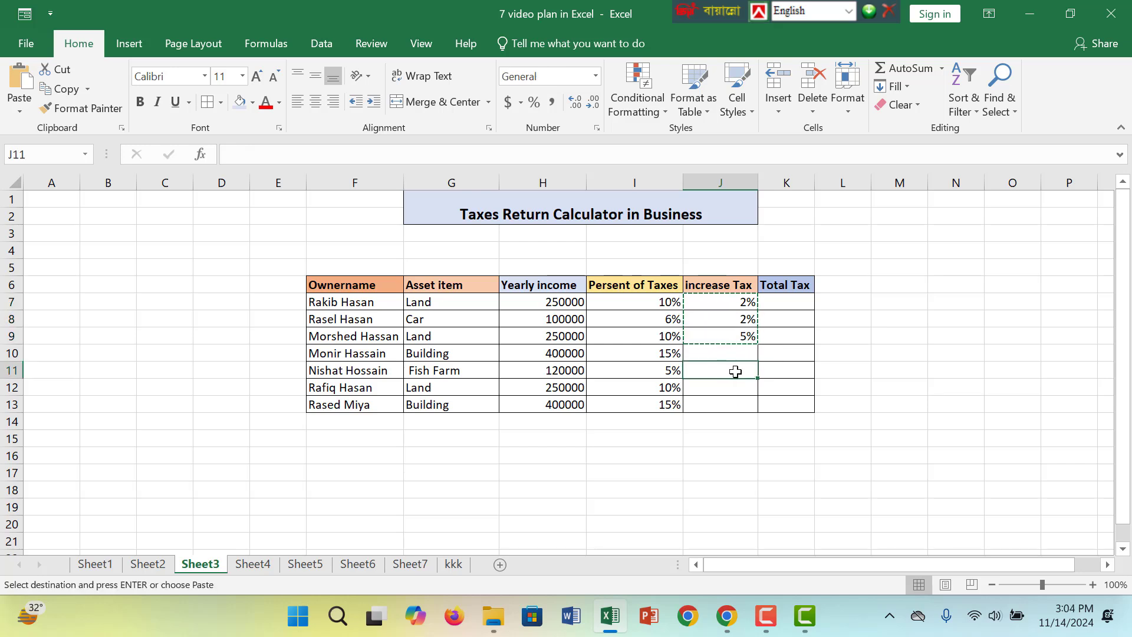
key("ctrl+v")
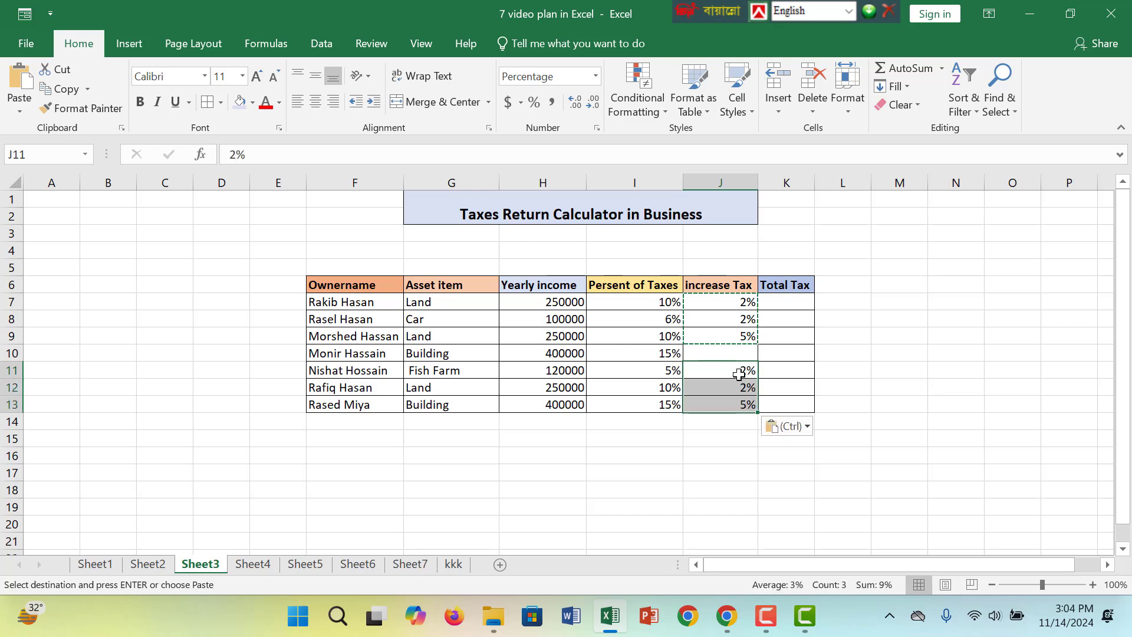
Fill the remaining increase tax cell J10 with 5%
left_click(750, 353)
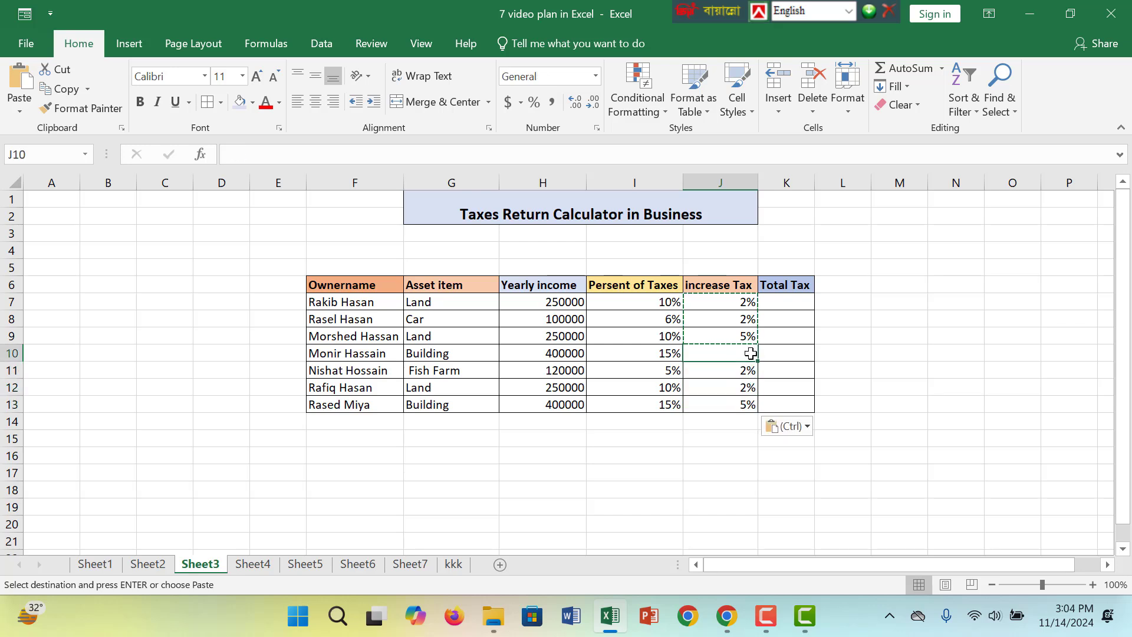
type("5%")
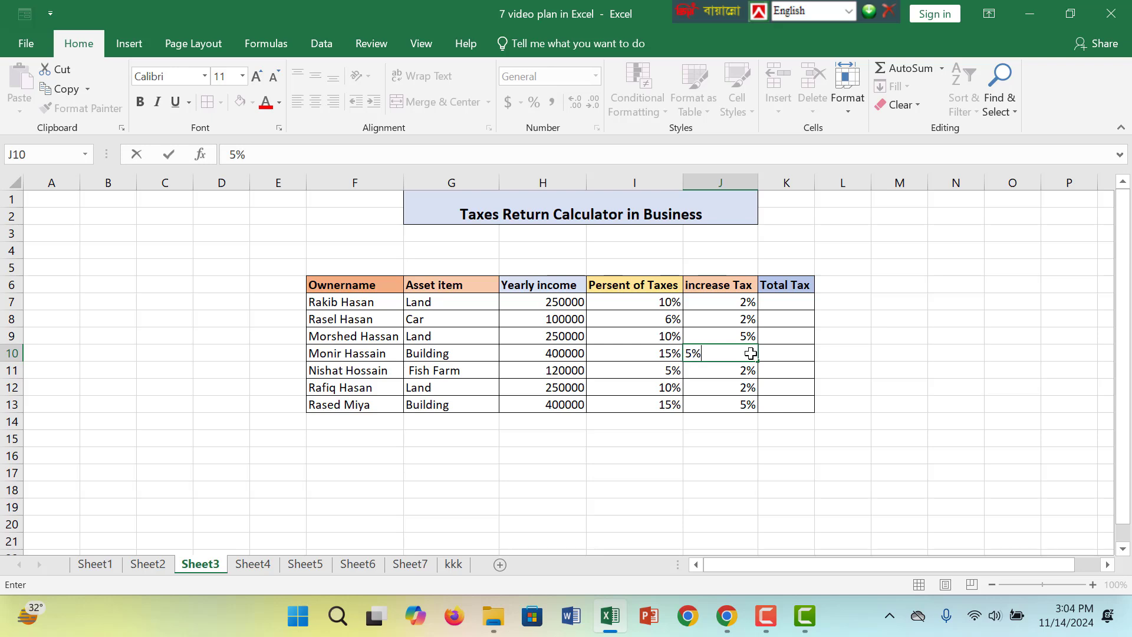
Enter the formula =SUM(H7*I7%) in K7 to compute the first owner's total tax
left_click(770, 304)
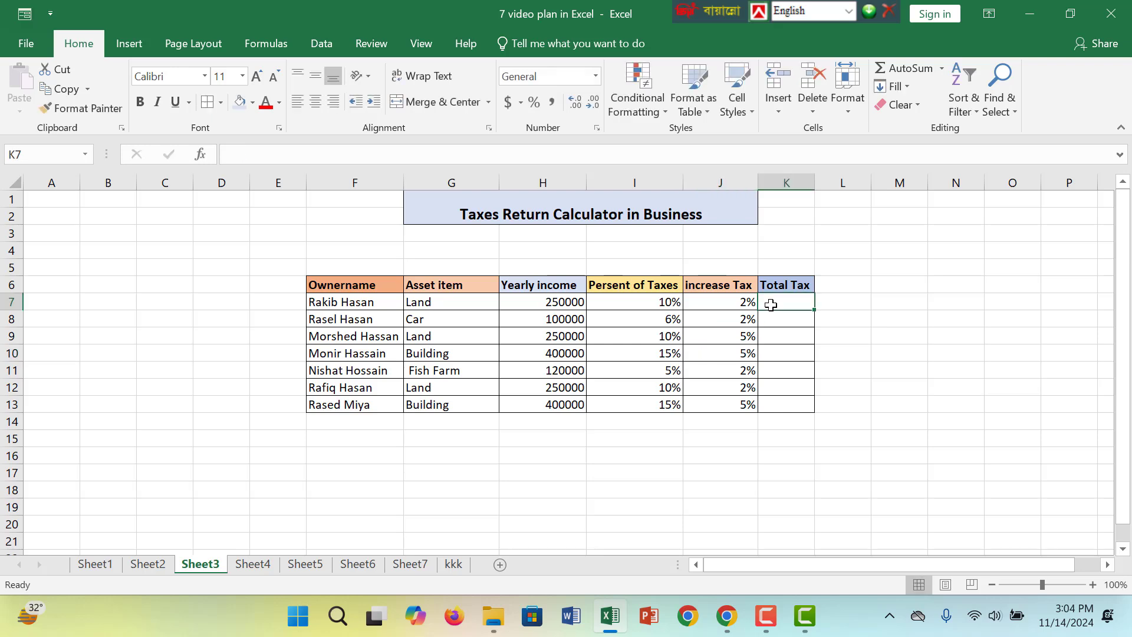
type("=")
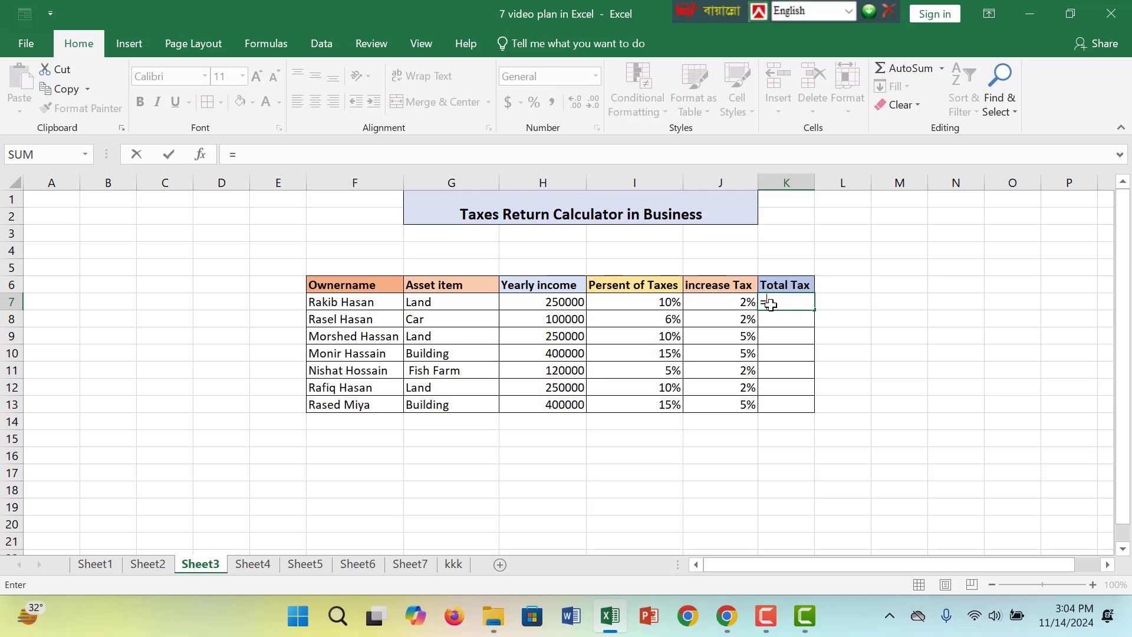
type("sum")
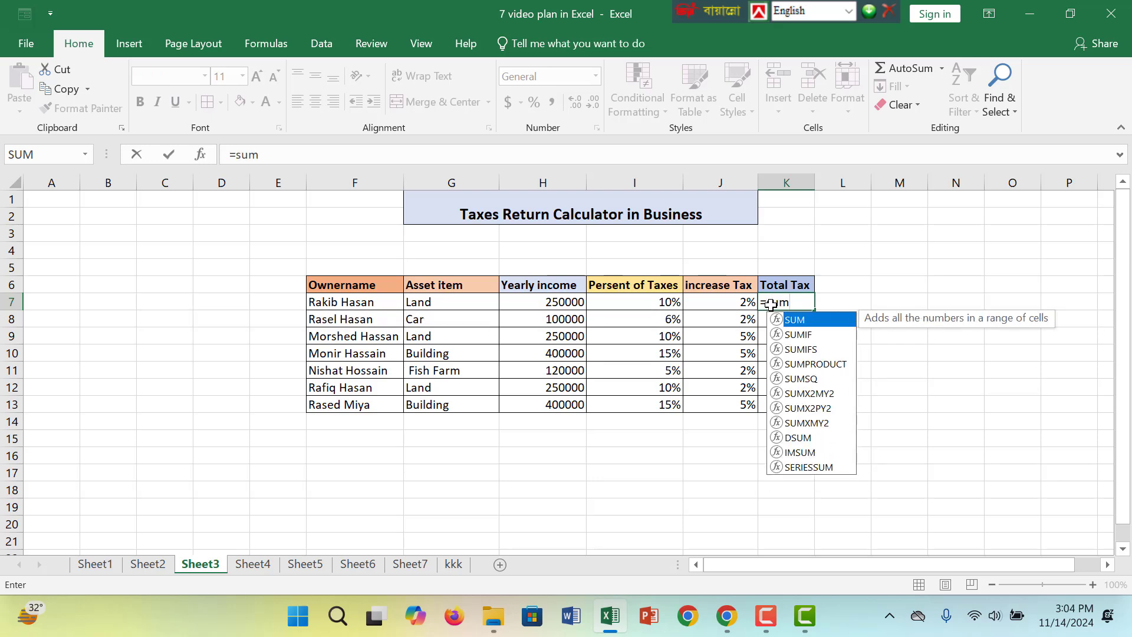
type("(")
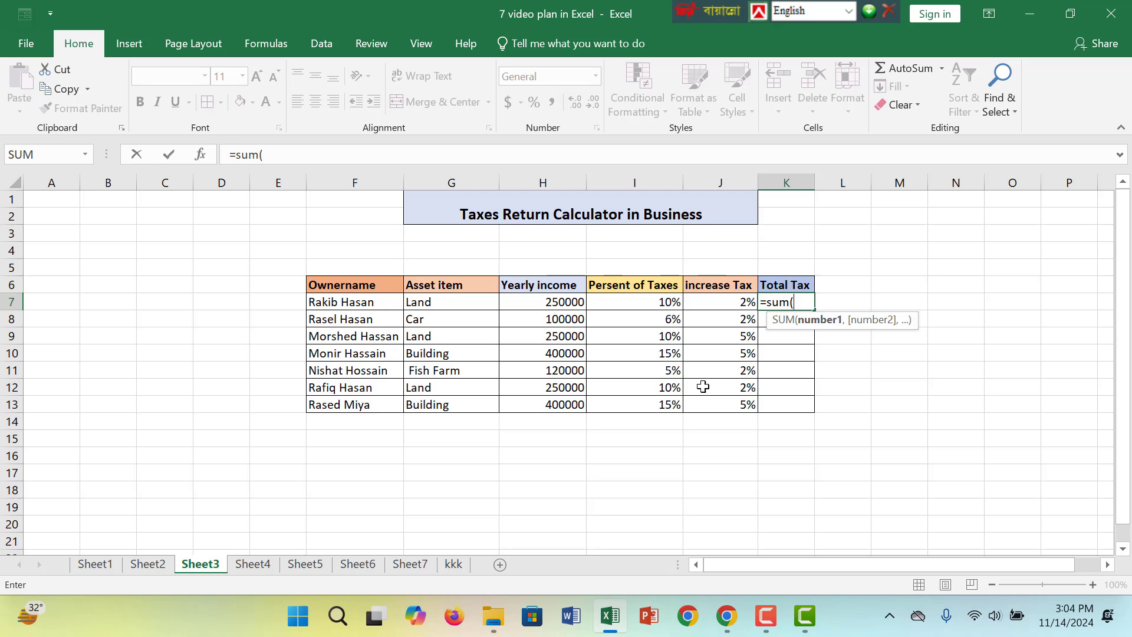
left_click(566, 304)
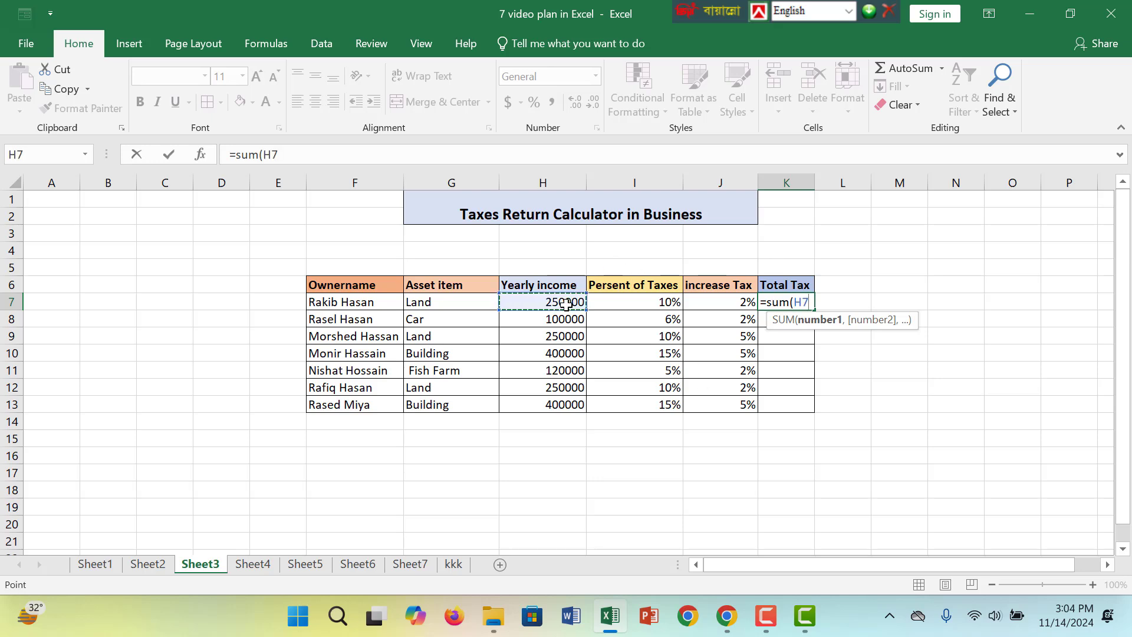
type("*")
left_click(642, 304)
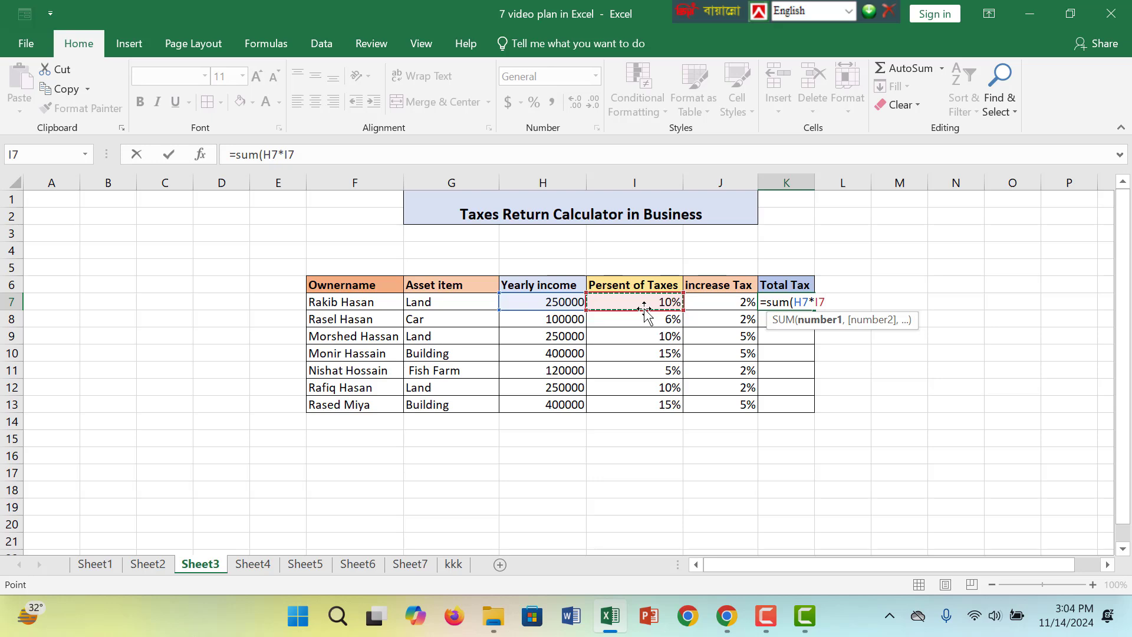
type(")")
key("BackSpace")
type("%")
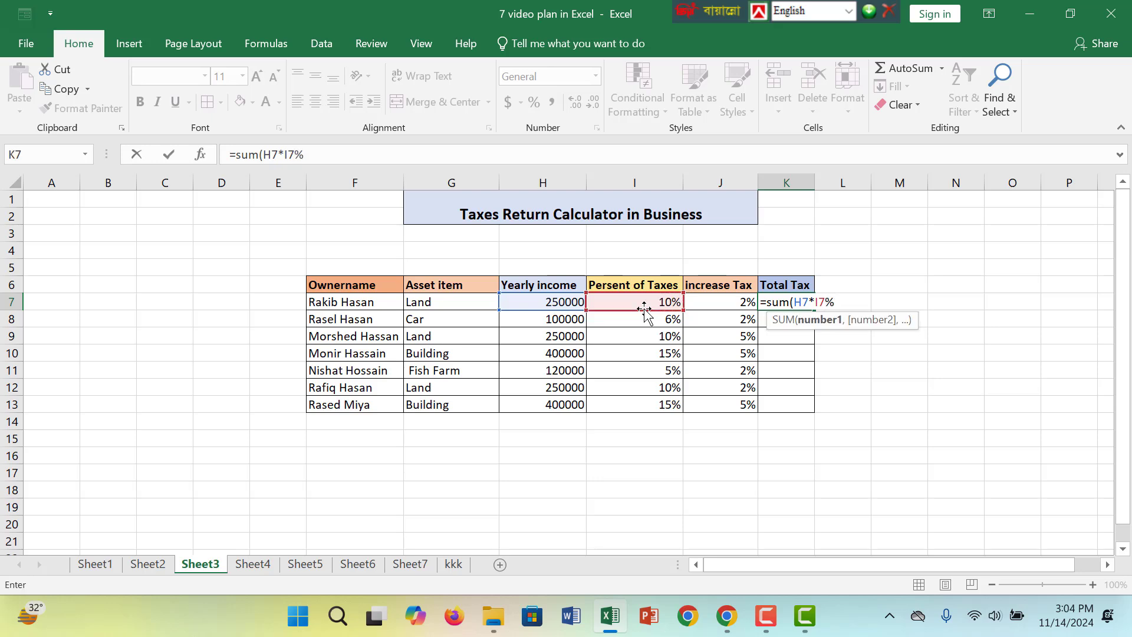
type(")")
key("Return")
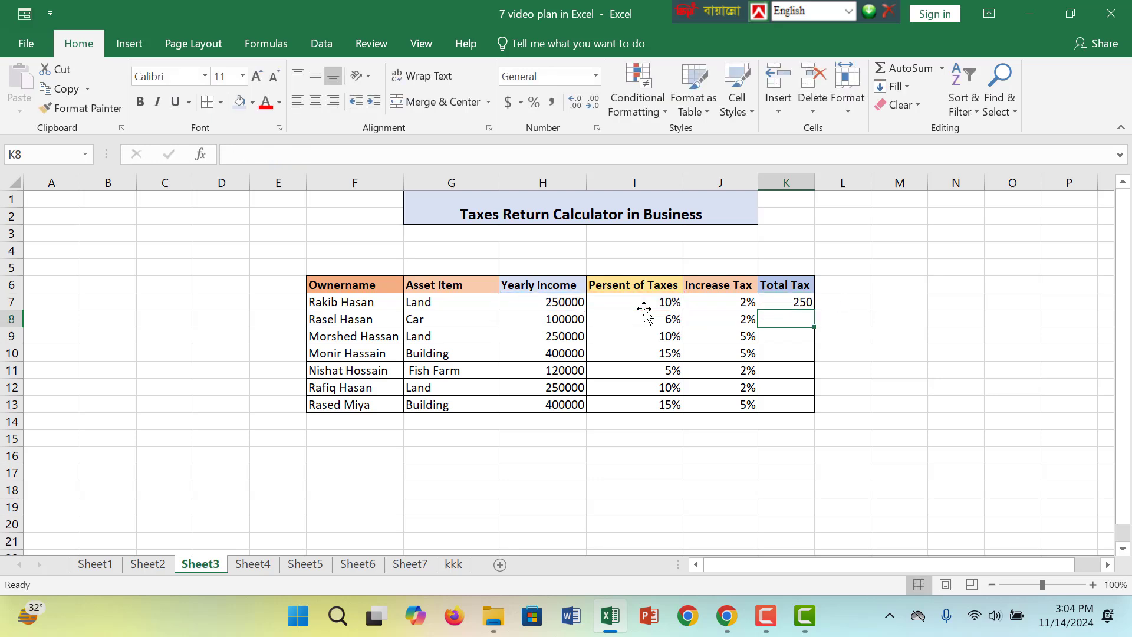
Fill the K7 formula down through K13 and slightly widen column K
left_click(807, 302)
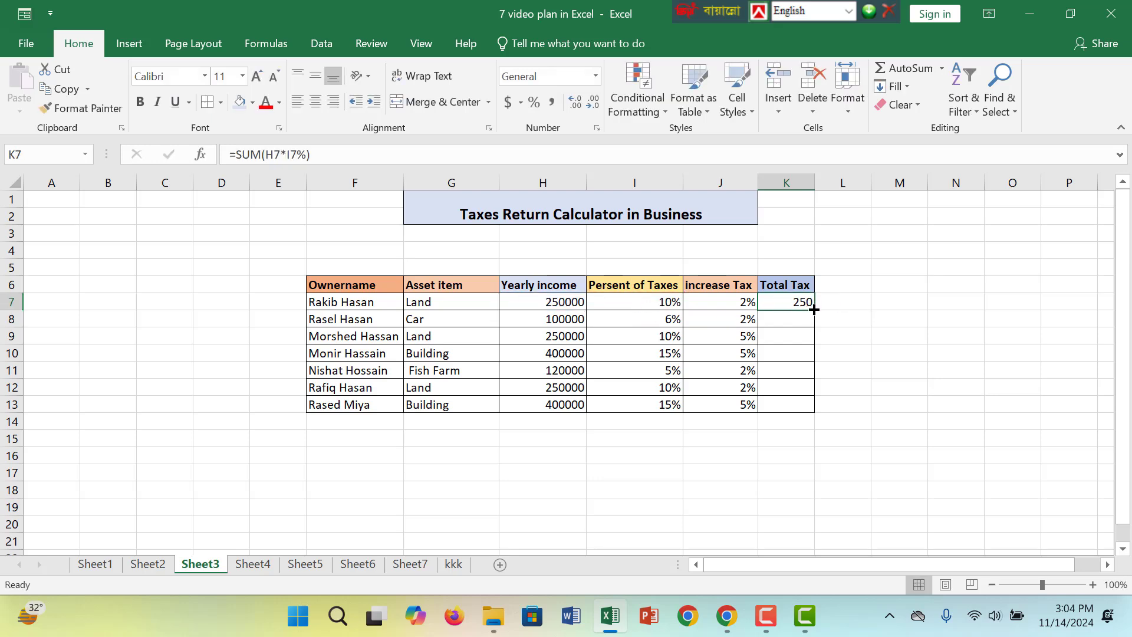
left_click_drag(813, 307, 798, 409)
left_click_drag(816, 187, 837, 186)
Examine the tax percentage, increase tax and total tax cells in row 7
left_click(636, 306)
left_click(723, 303)
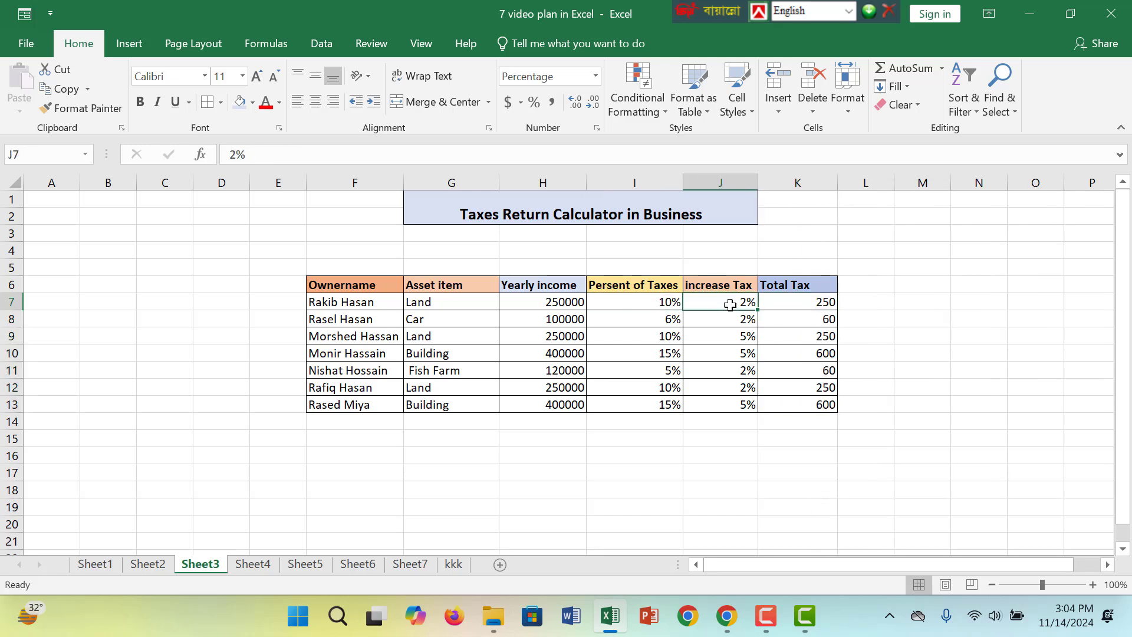
left_click(806, 305)
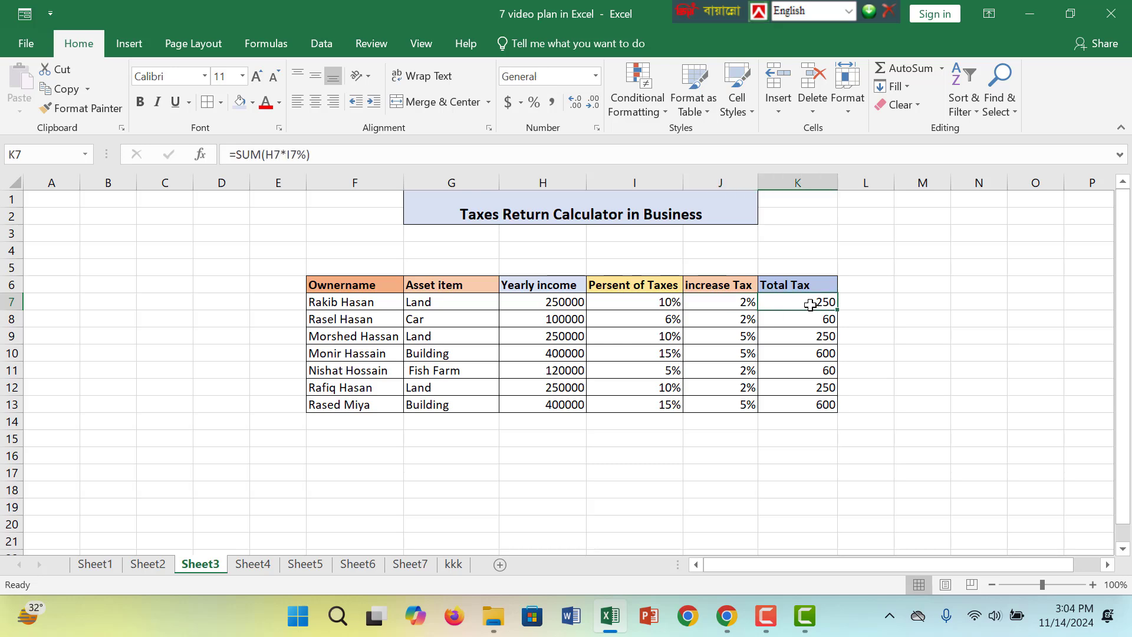
left_click(719, 301)
left_click(775, 301)
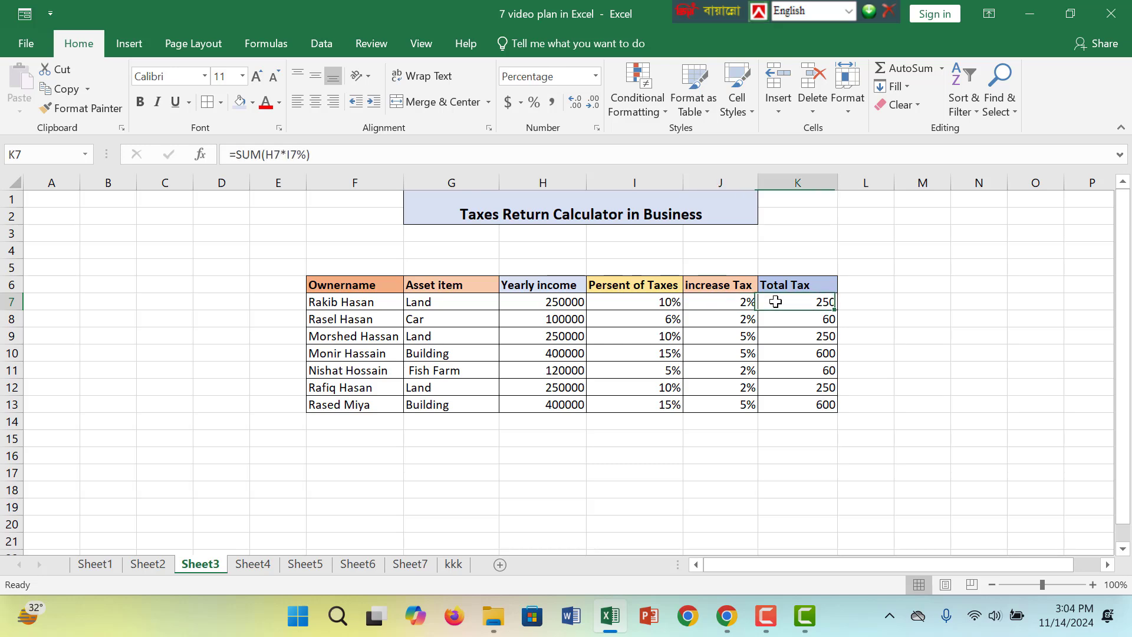
left_click(731, 303)
left_click(787, 303)
left_click(734, 306)
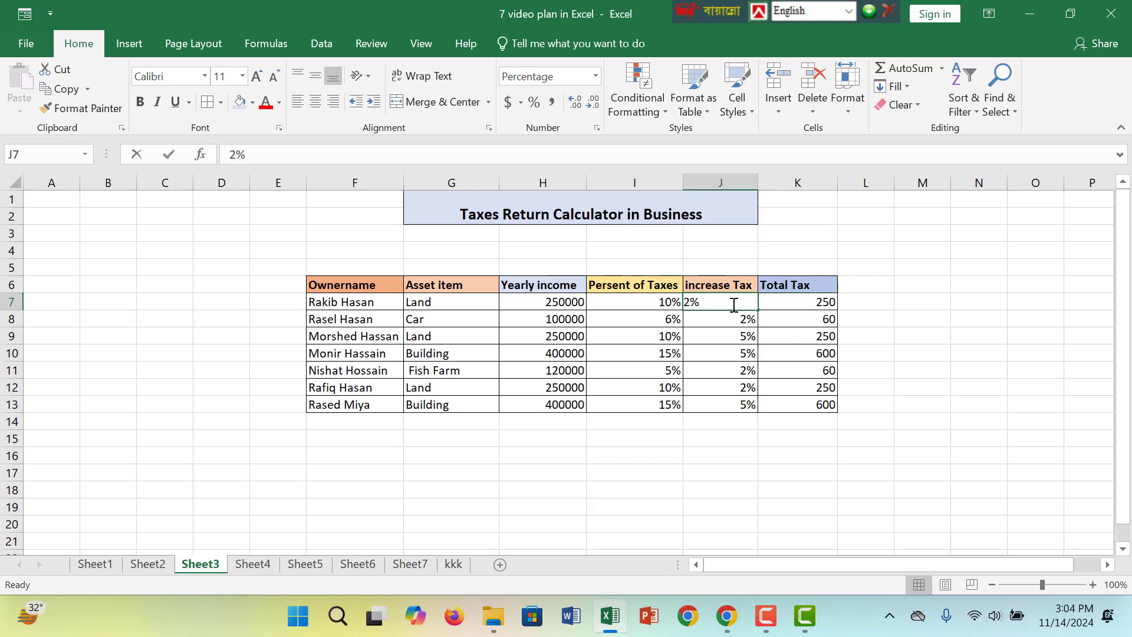
left_click(799, 299)
Change the K7 formula to =SUM(H7*I7%-J7) so it includes the increase tax rate
double_click(814, 304)
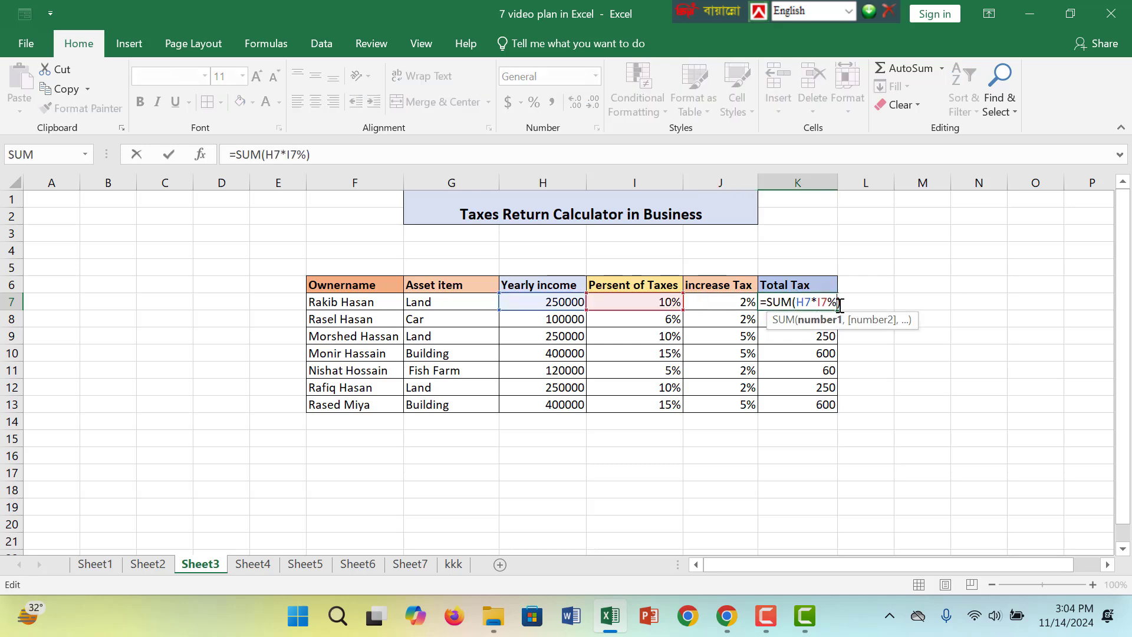
key("BackSpace")
key("BackSpace")
key("BackSpace")
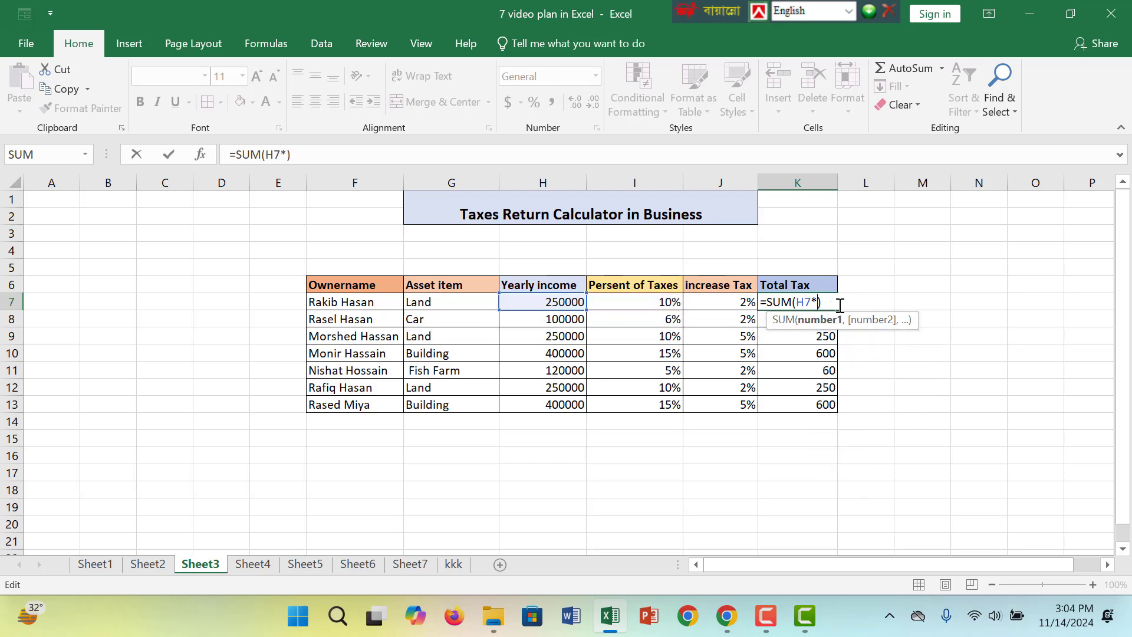
left_click(660, 301)
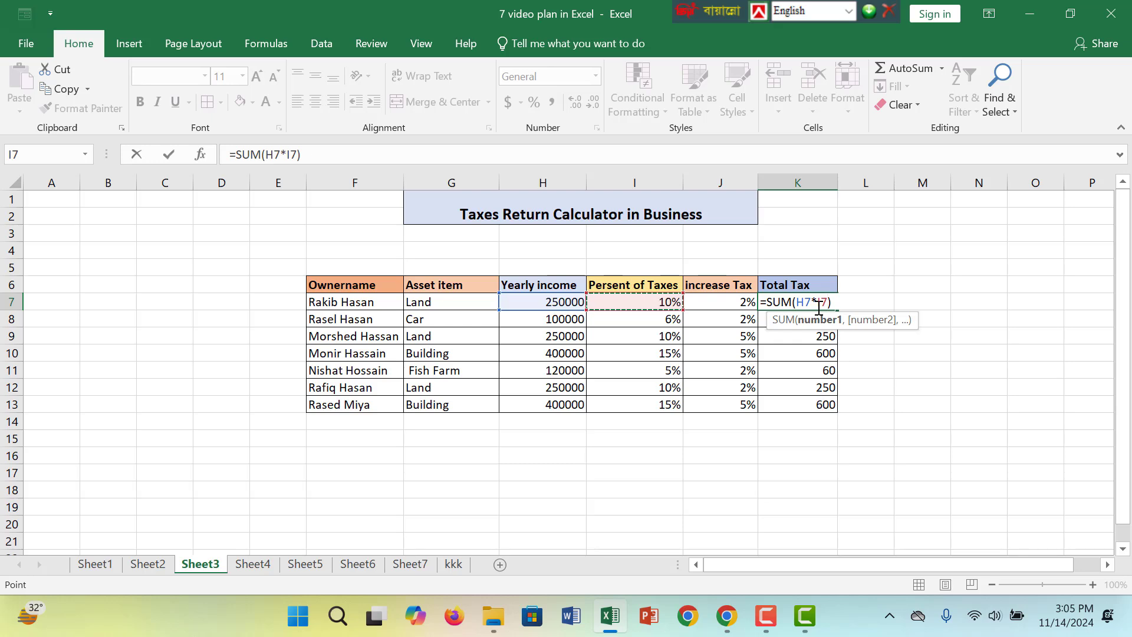
type("%")
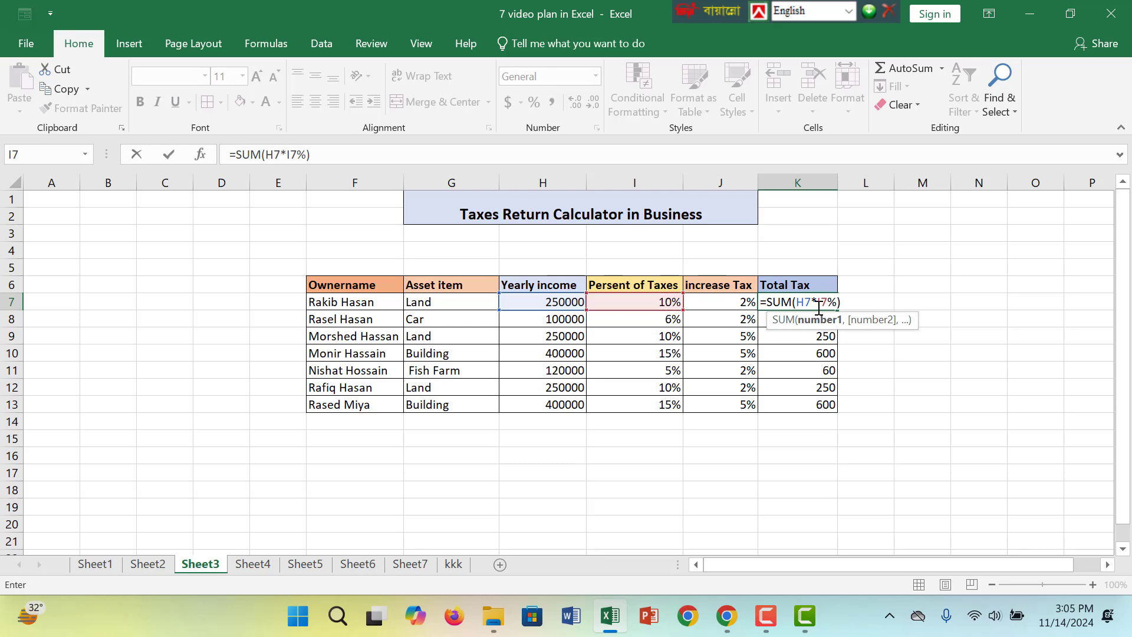
type("-")
left_click(747, 302)
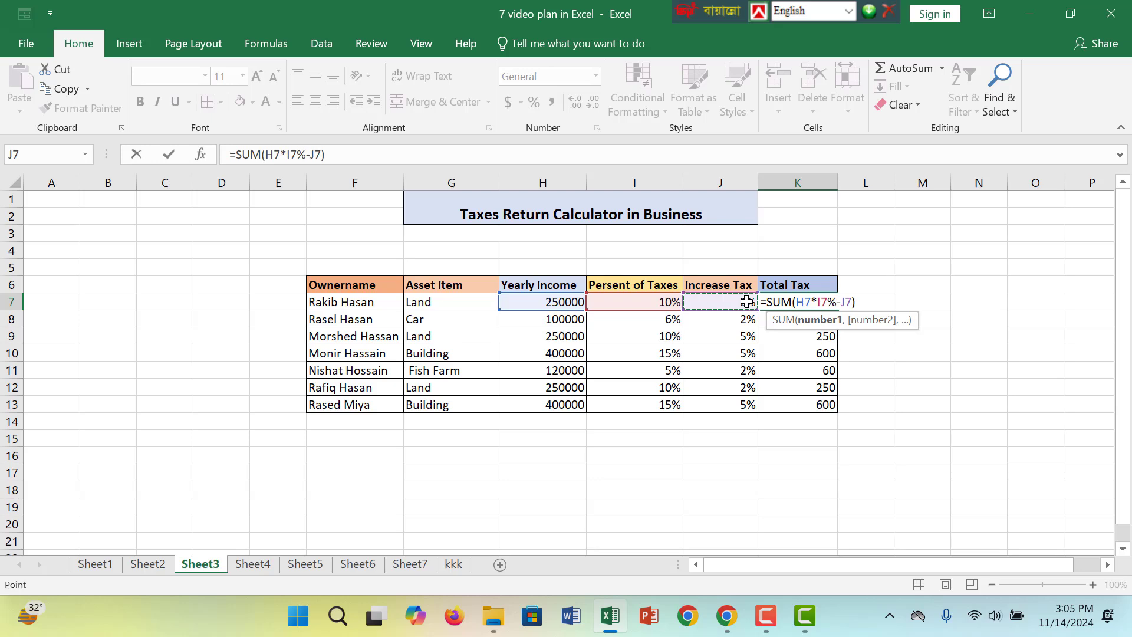
key("Return")
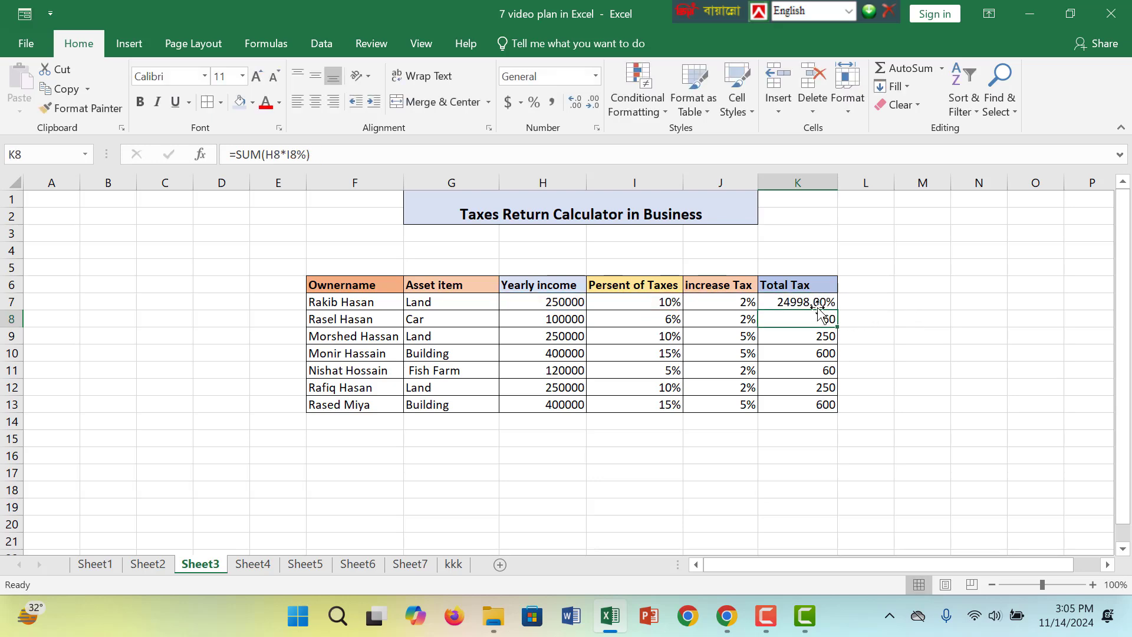
Fill the revised total tax formula from K7 down through K13
left_click(734, 298)
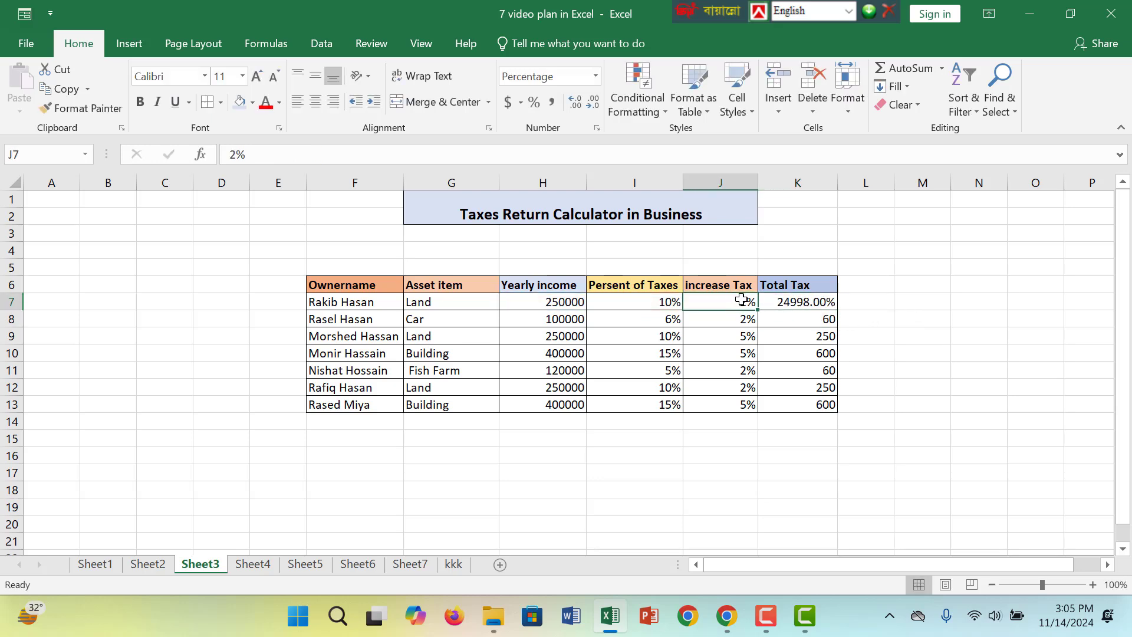
left_click(826, 304)
left_click_drag(836, 312, 827, 407)
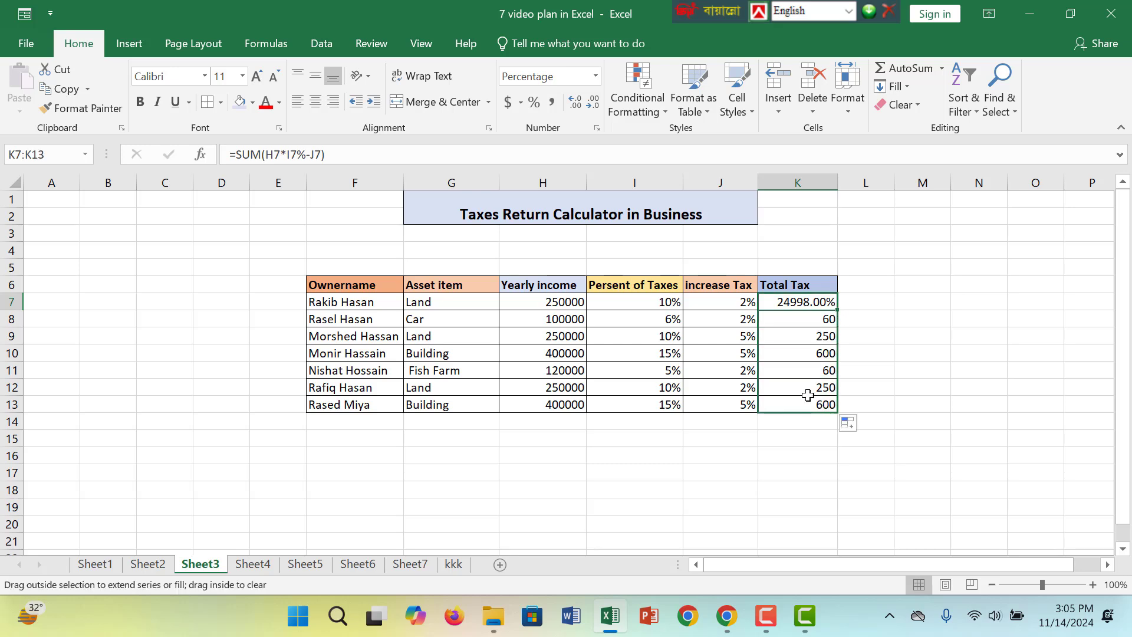
Set the number format of the Total Tax cells K7:K13 to General
left_click(592, 80)
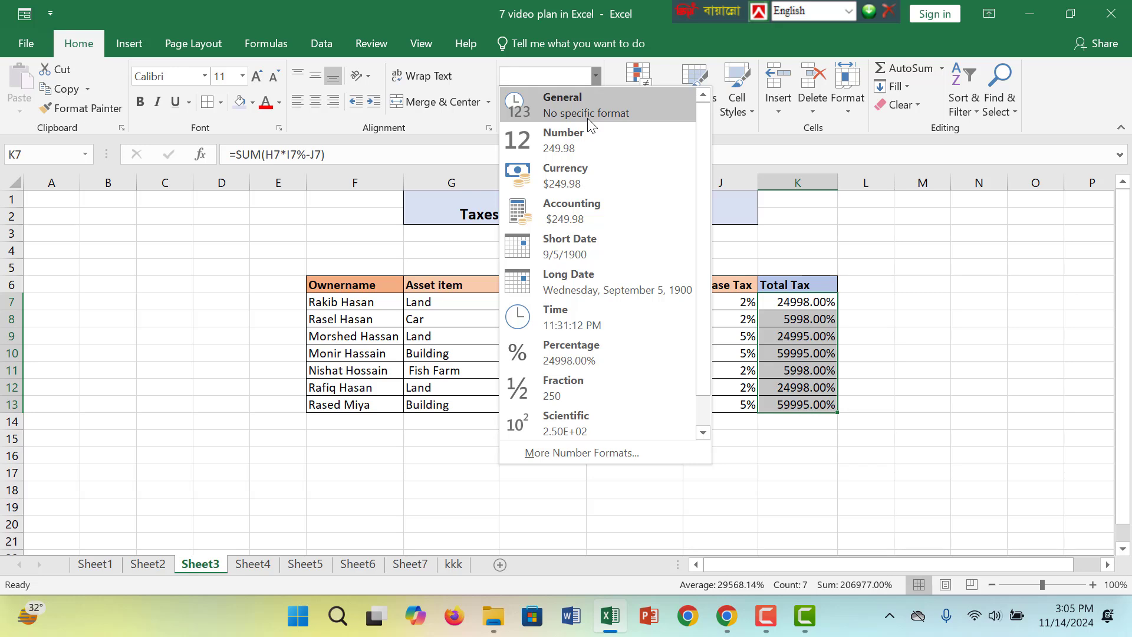
left_click(587, 118)
left_click(821, 301)
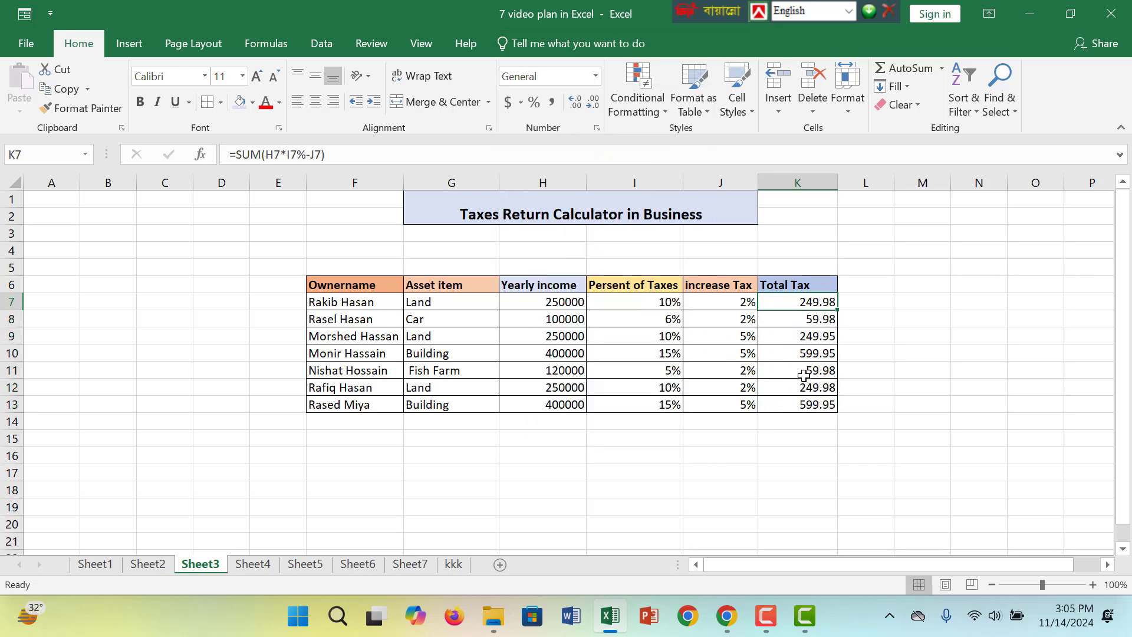
Make the Total Tax values in K7:K13 bold and underlined
left_click_drag(811, 300, 803, 406)
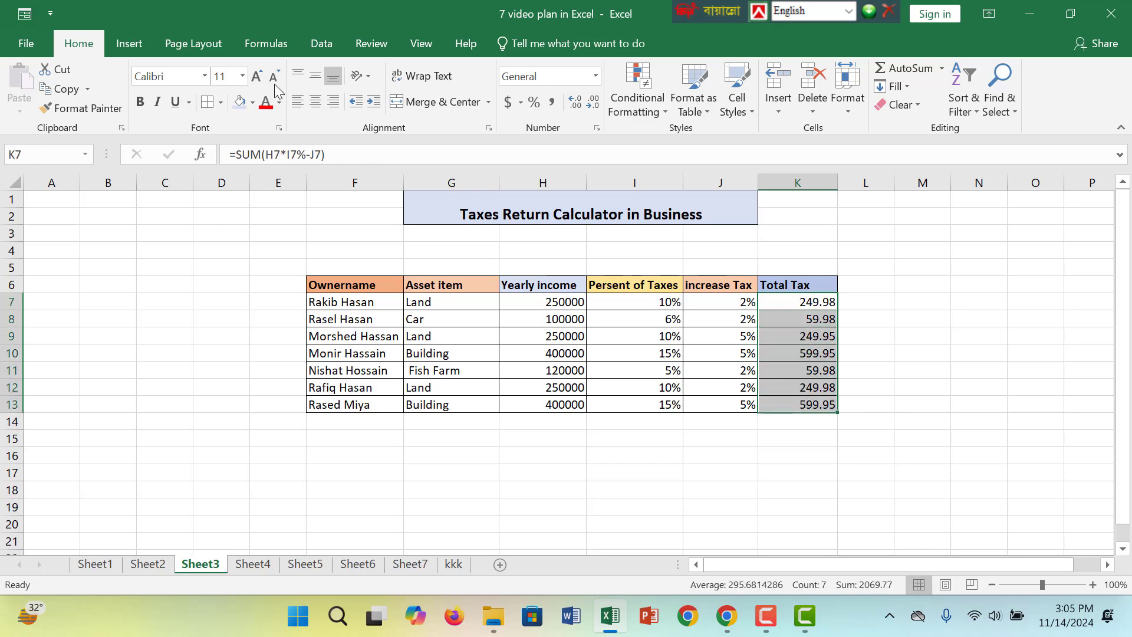
left_click(141, 105)
left_click(140, 105)
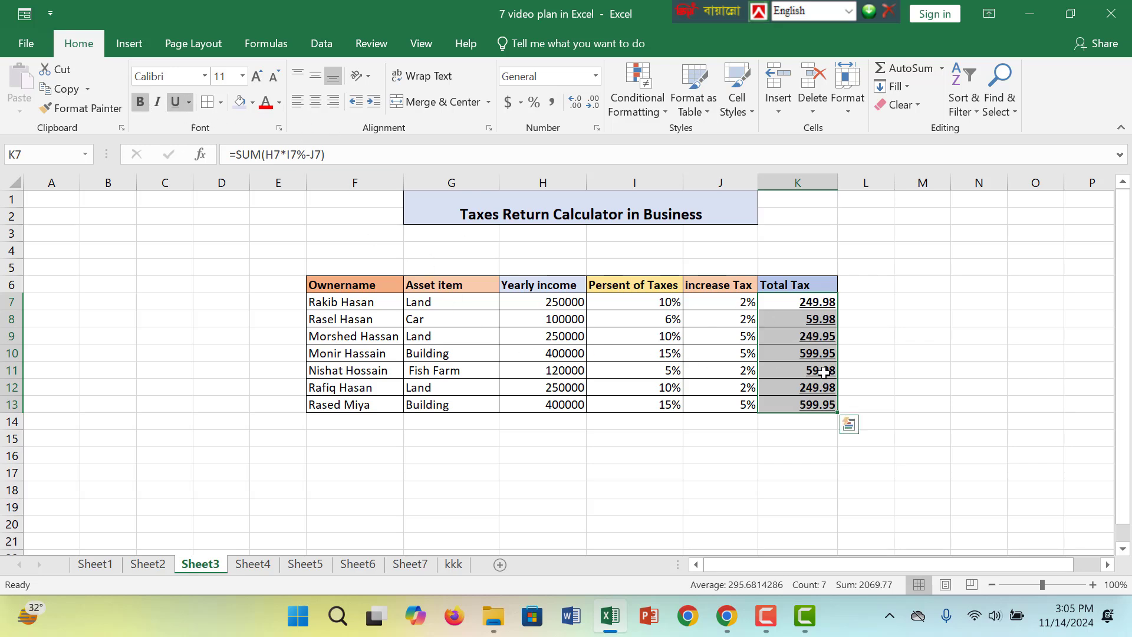
left_click(801, 370)
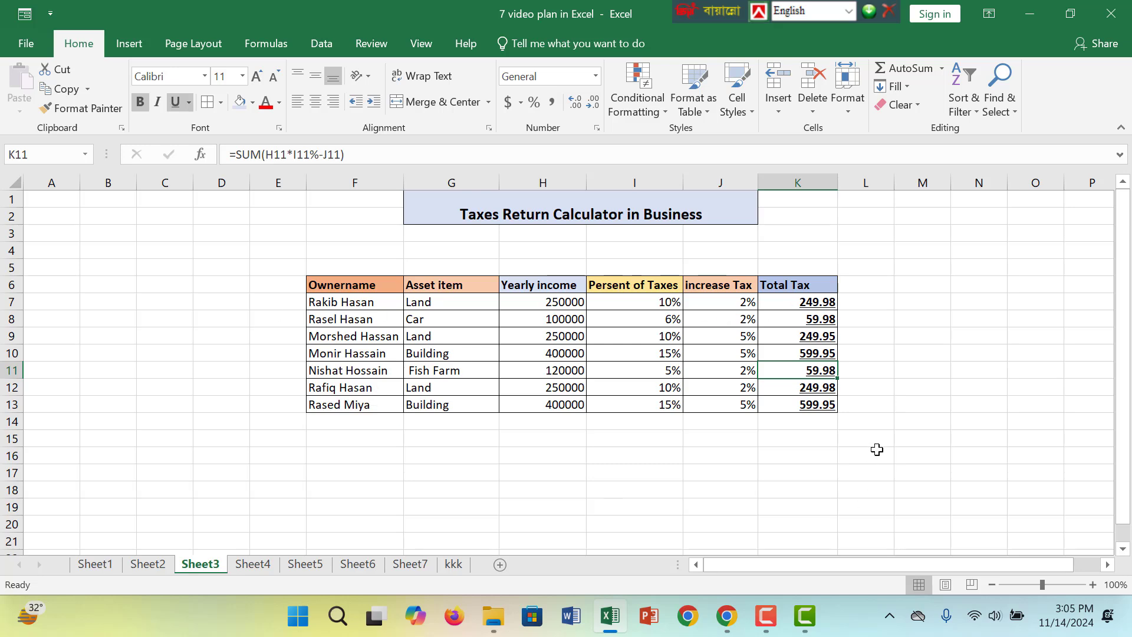
left_click(749, 486)
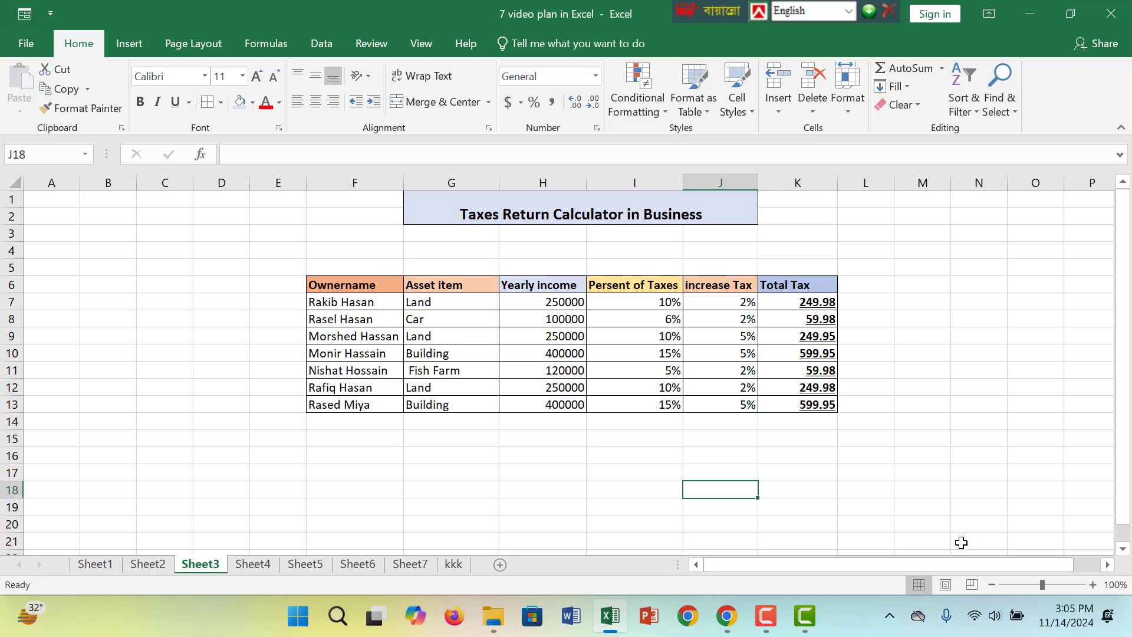
mouse_move(812, 624)
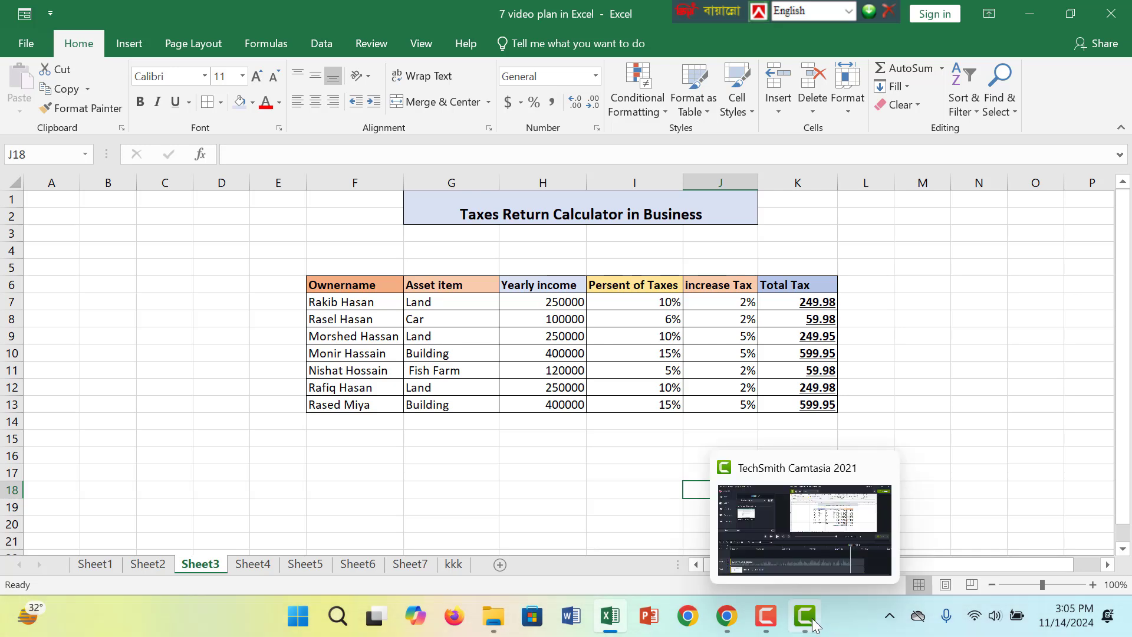
left_click(502, 421)
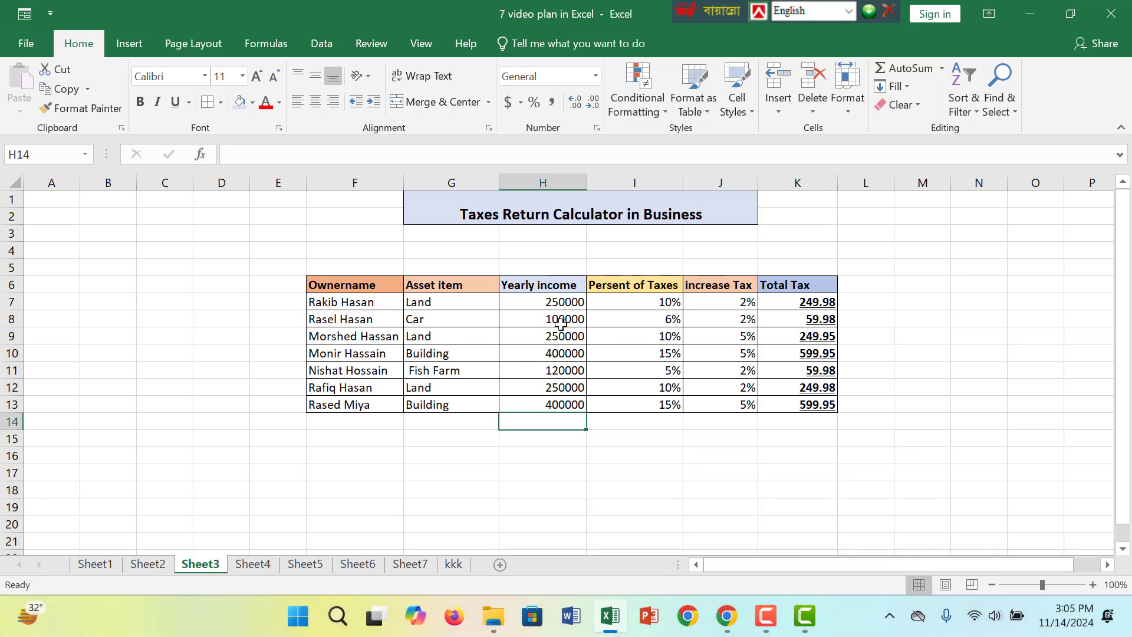
left_click(560, 323)
left_click(301, 282)
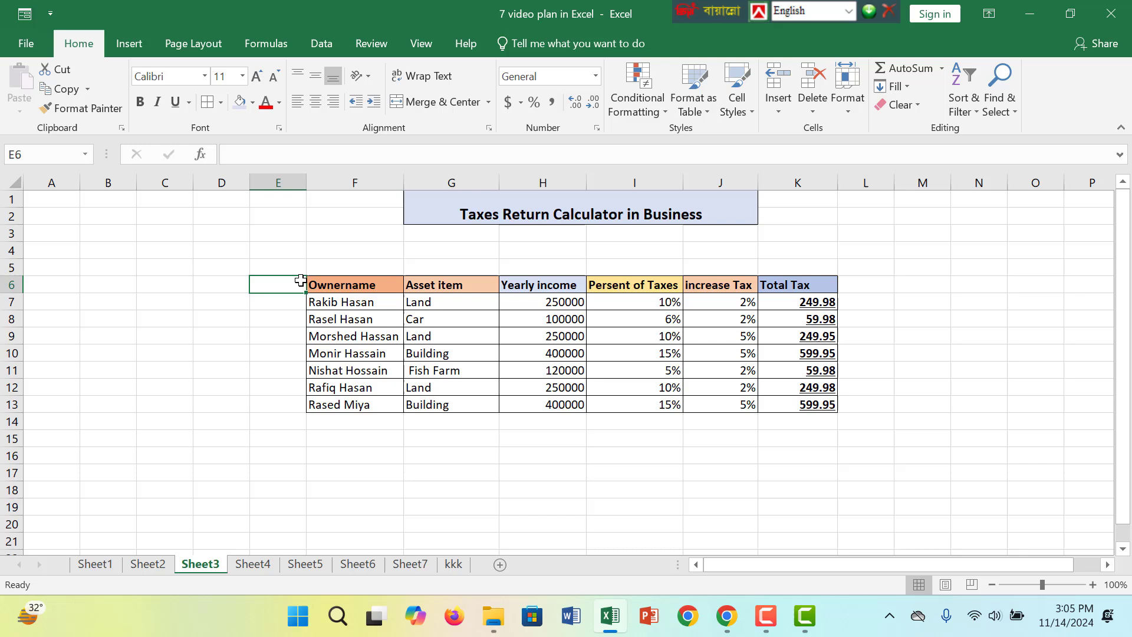
left_click(412, 304)
left_click(555, 316)
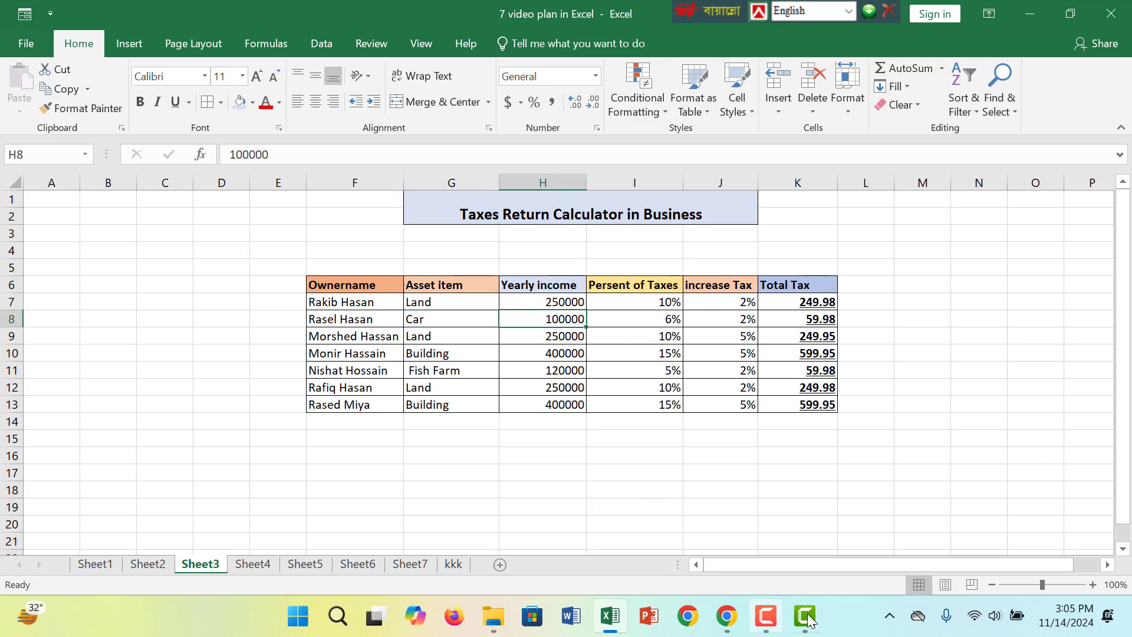
left_click(772, 625)
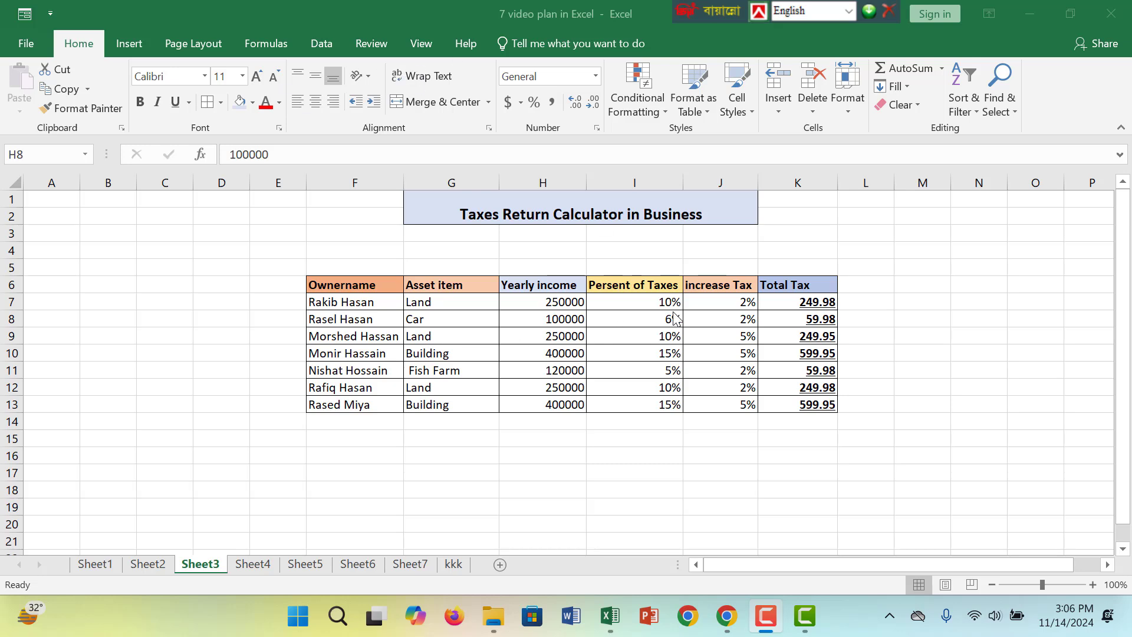
left_click(390, 340)
left_click(615, 209)
left_click(552, 402)
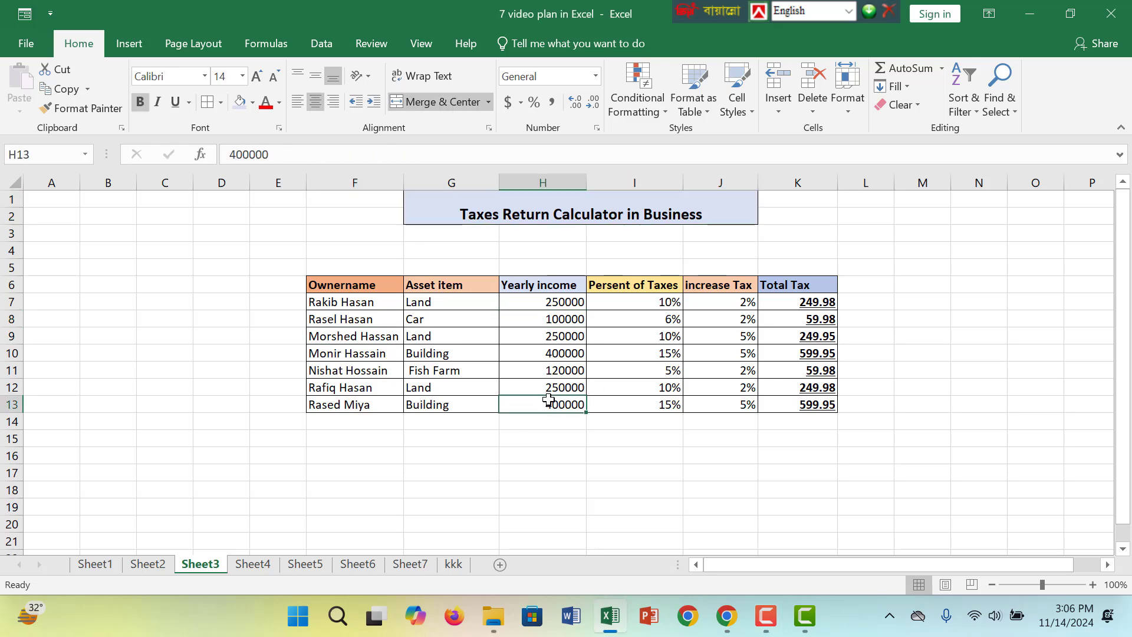
left_click(416, 86)
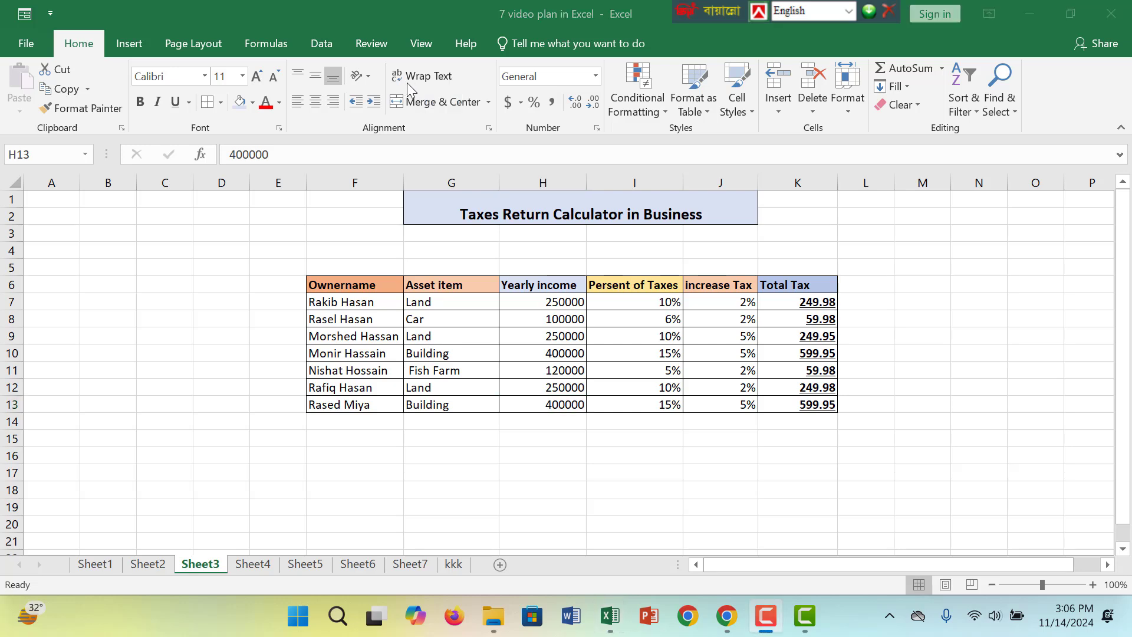